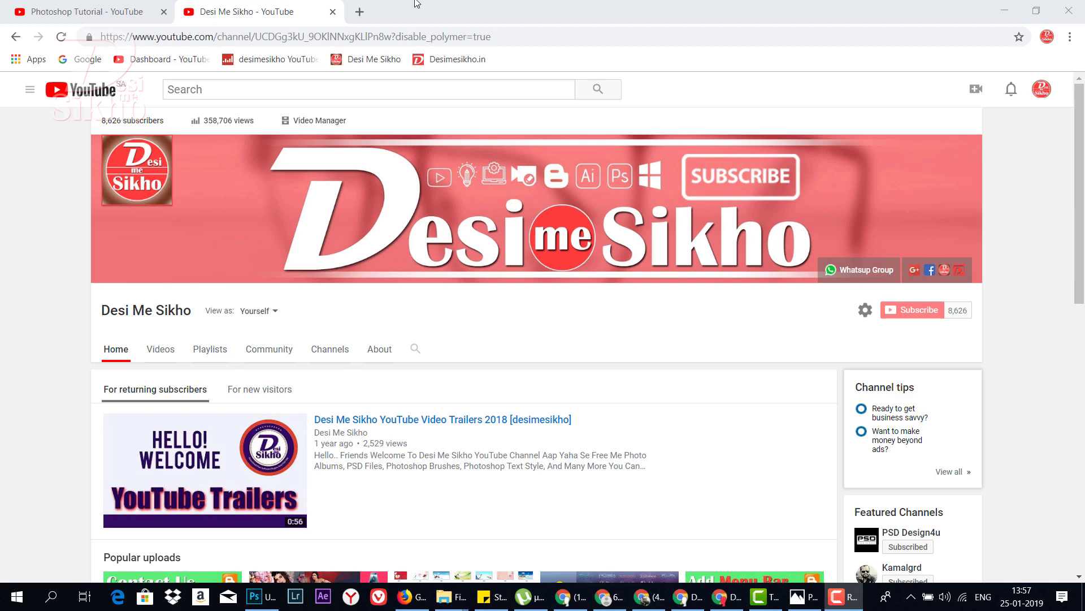
- Glance at the Photoshop Tutorial playlist, go back to the channel page, then return to Photoshop's blank canvas
{"action": "left_click", "coordinate": [45, 4]}
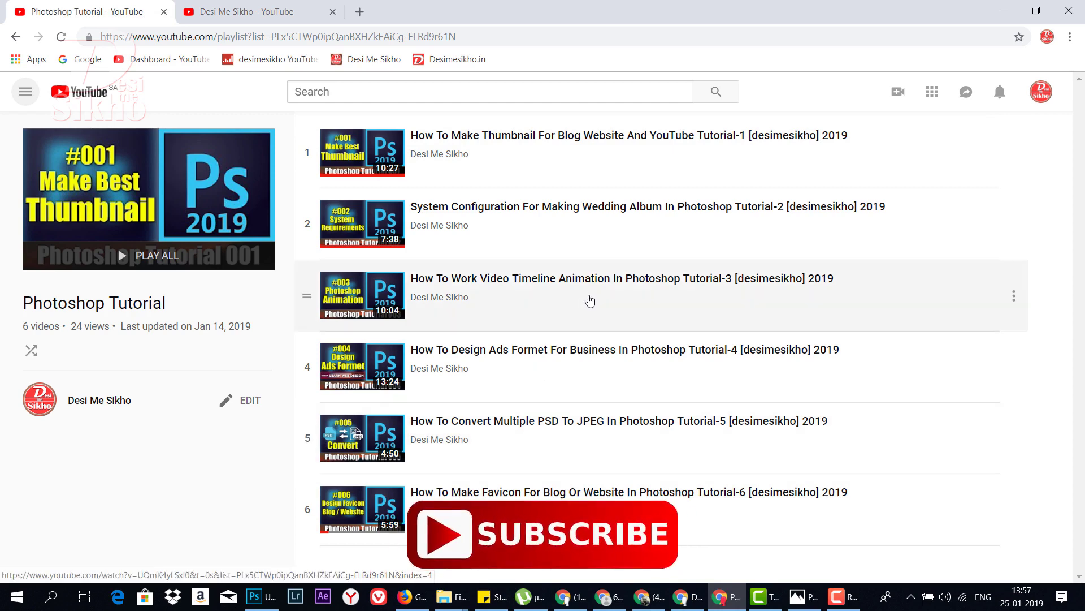
{"action": "left_click", "coordinate": [288, 5]}
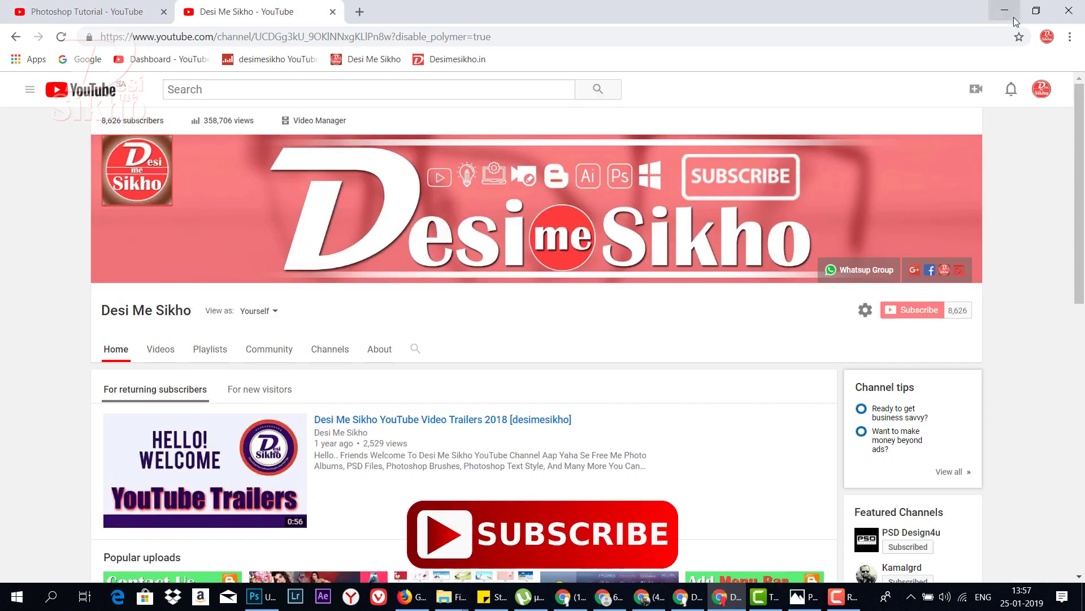
{"action": "left_click", "coordinate": [261, 596]}
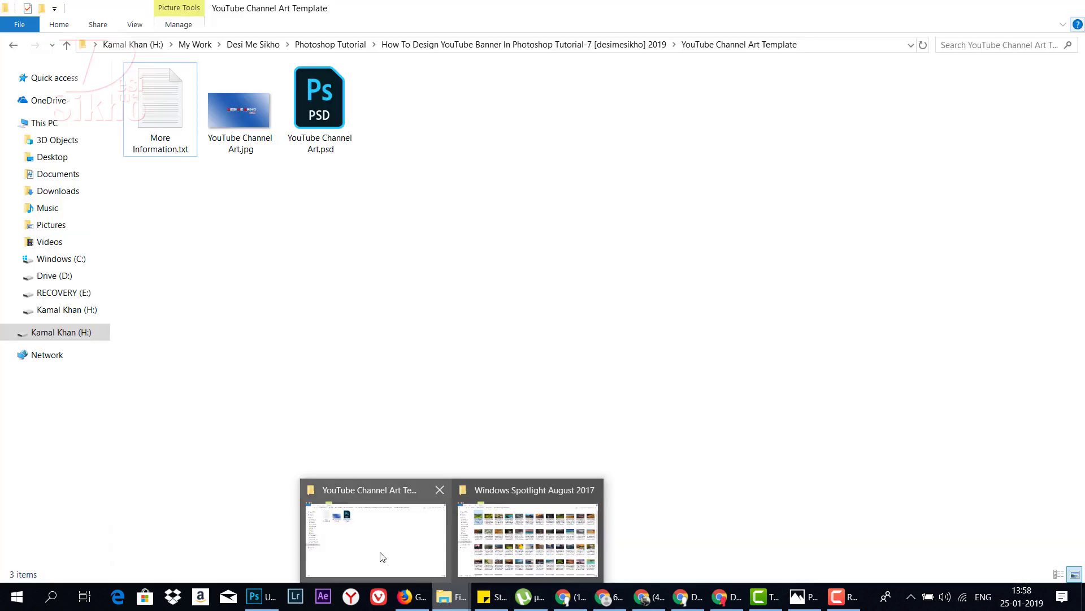
- Drag YouTube Channel Art.psd from the YouTube Channel Art Template folder into Photoshop
{"action": "mouse_move", "coordinate": [449, 596]}
{"action": "left_click", "coordinate": [381, 552]}
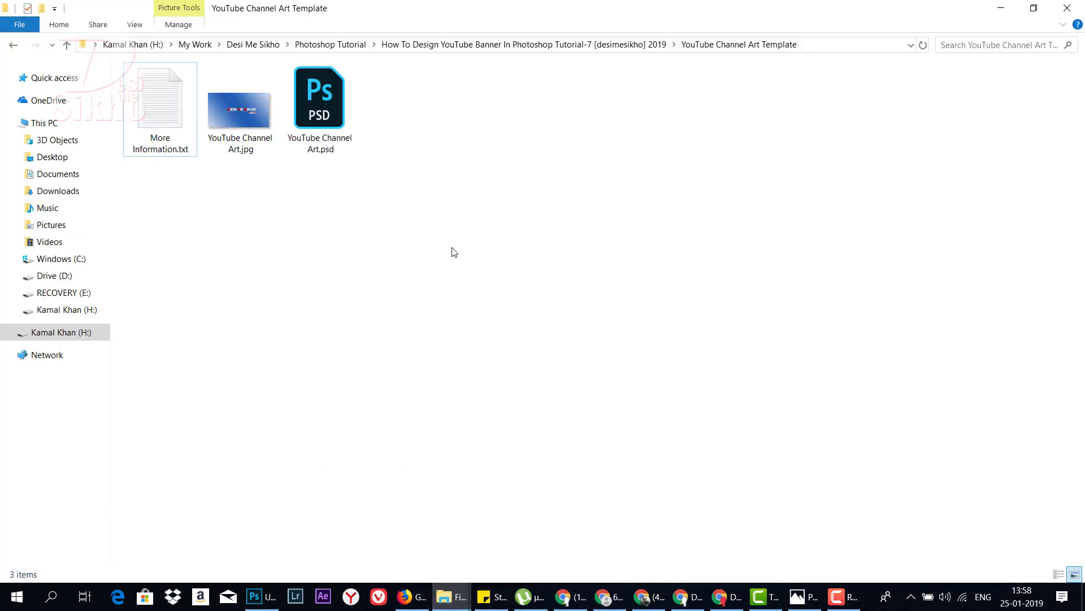
{"action": "left_click_drag", "start_coordinate": [539, 274], "coordinate": [112, 61]}
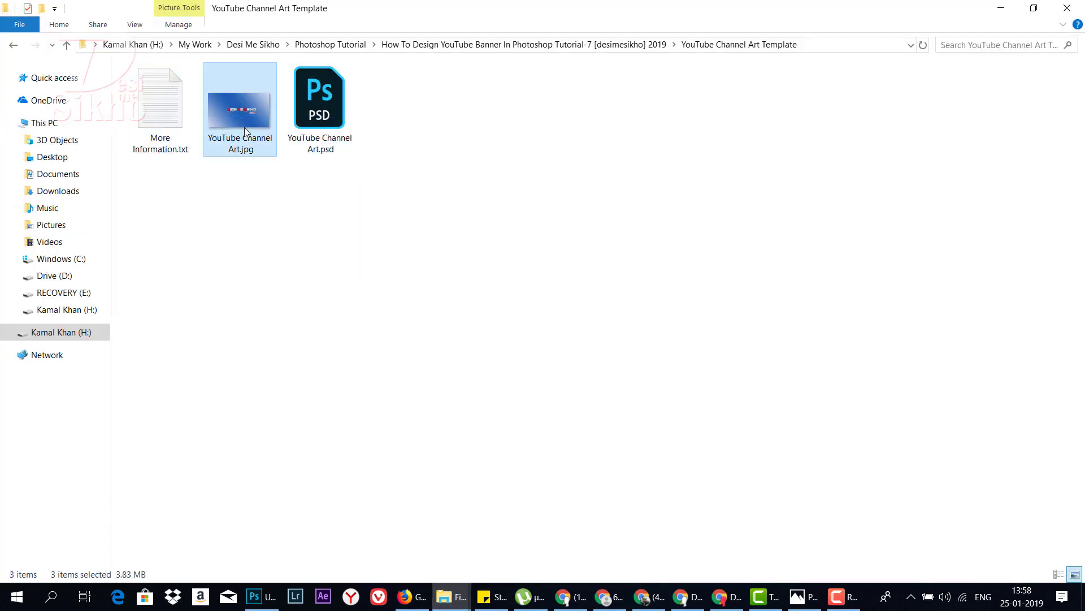
{"action": "left_click", "coordinate": [327, 127]}
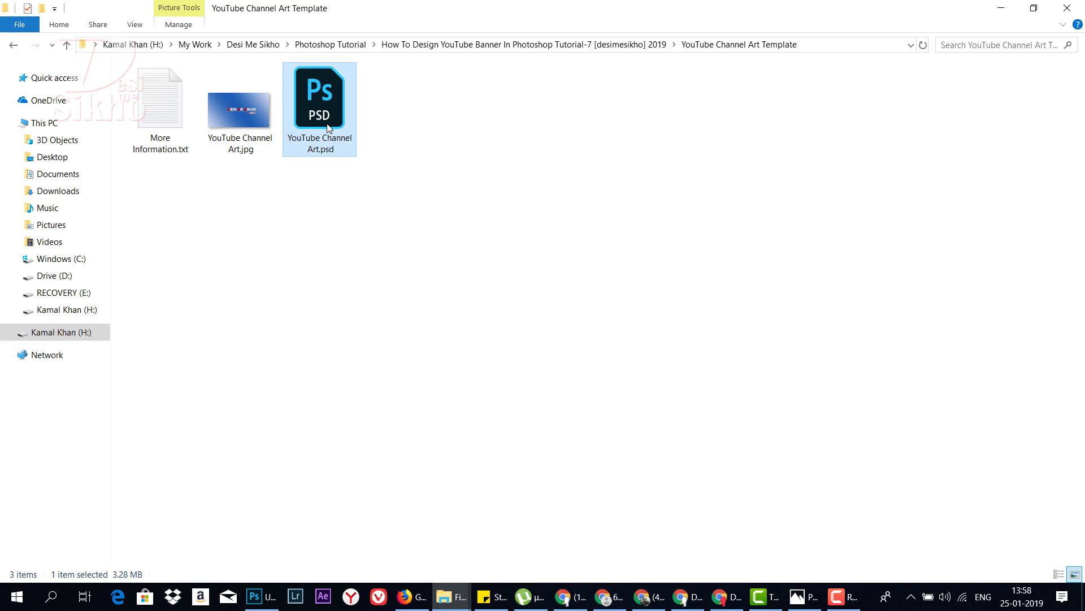
{"action": "mouse_move", "coordinate": [326, 128]}
{"action": "left_mouse_down"}
{"action": "mouse_move", "coordinate": [319, 133]}
{"action": "mouse_move", "coordinate": [370, 35]}
{"action": "mouse_move", "coordinate": [365, 46]}
{"action": "left_mouse_up"}
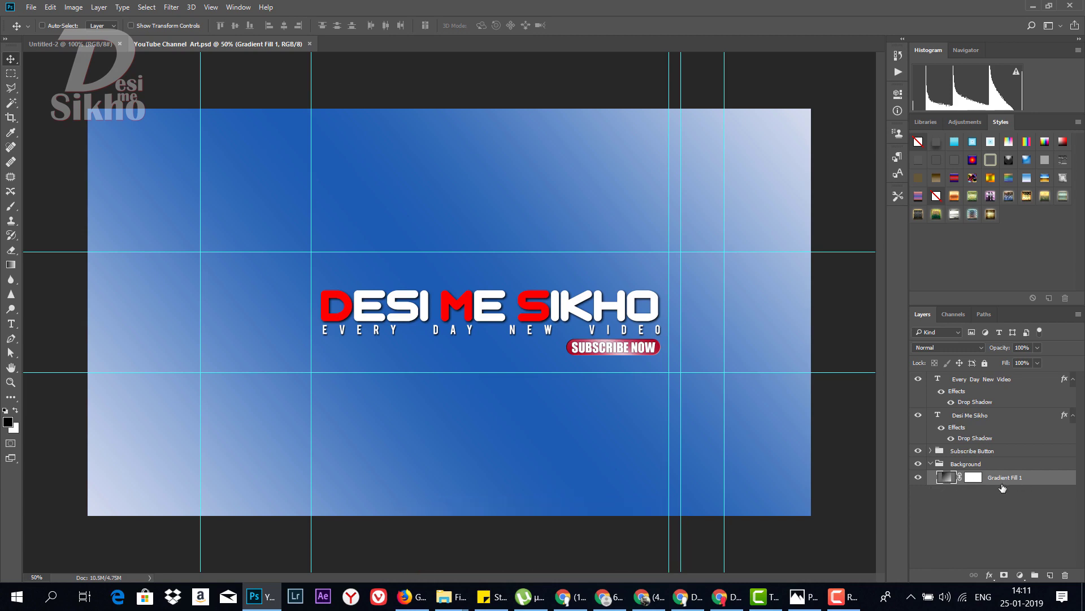
- Set the background gradient angle to -53.13 and change its middle stop from blue to magenta
{"action": "double_click", "coordinate": [949, 478]}
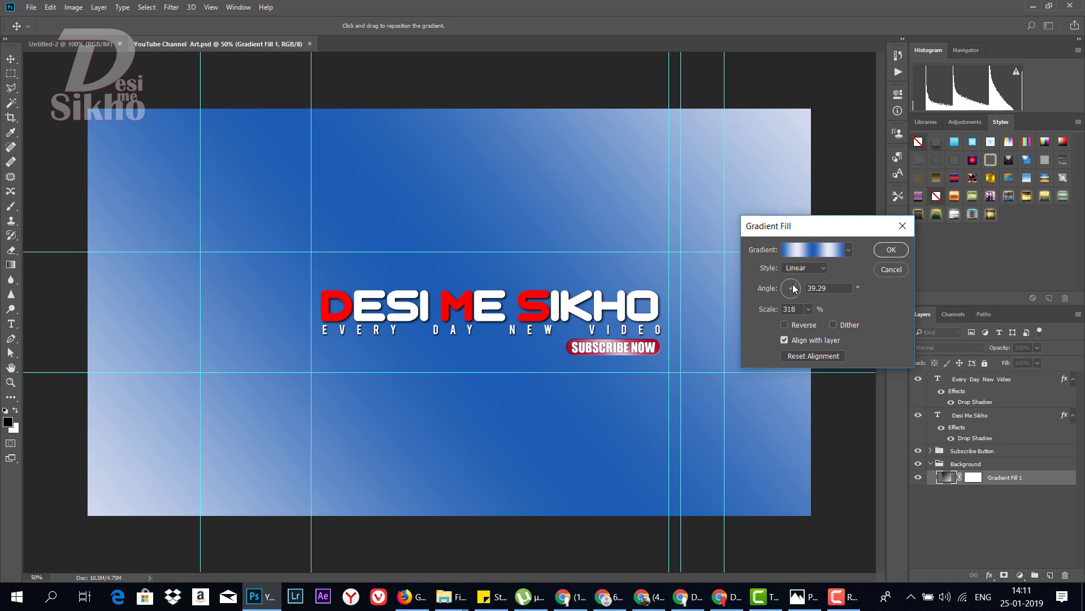
{"action": "left_click_drag", "start_coordinate": [795, 289], "coordinate": [794, 293]}
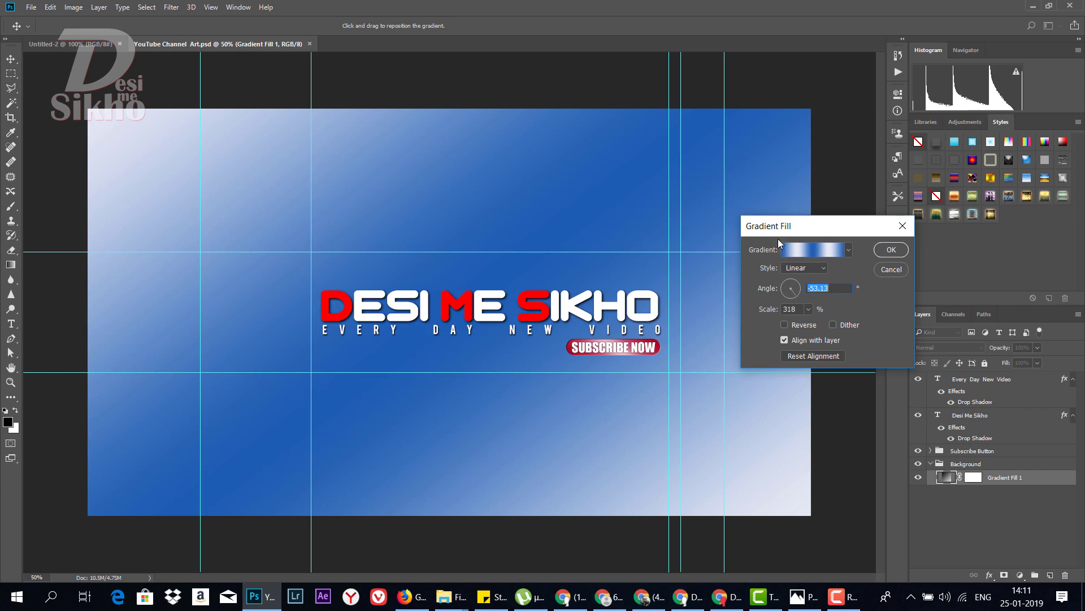
{"action": "left_click", "coordinate": [817, 253]}
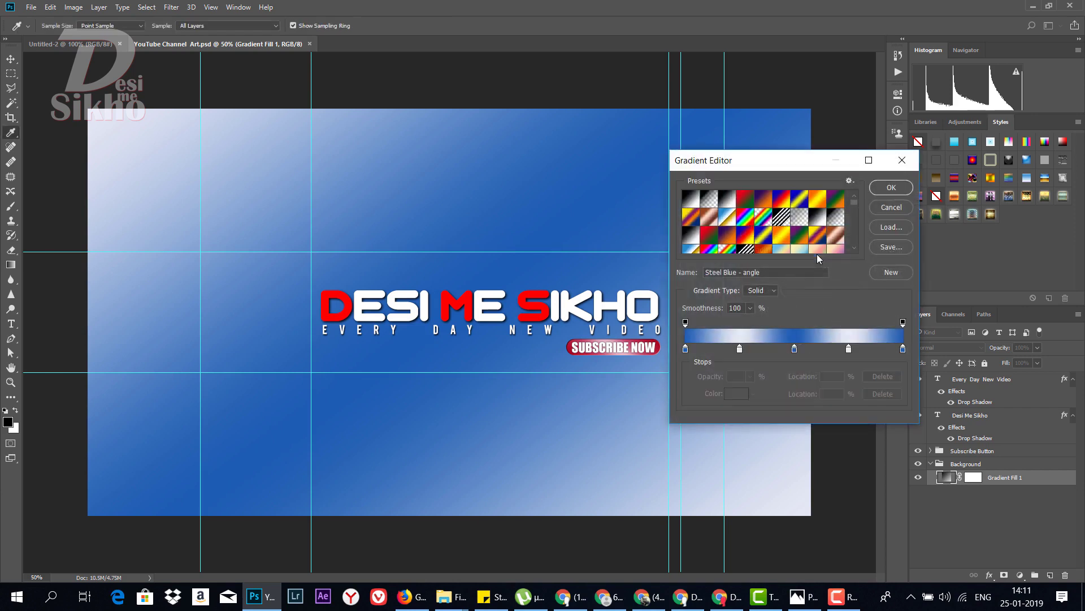
{"action": "left_click", "coordinate": [795, 350]}
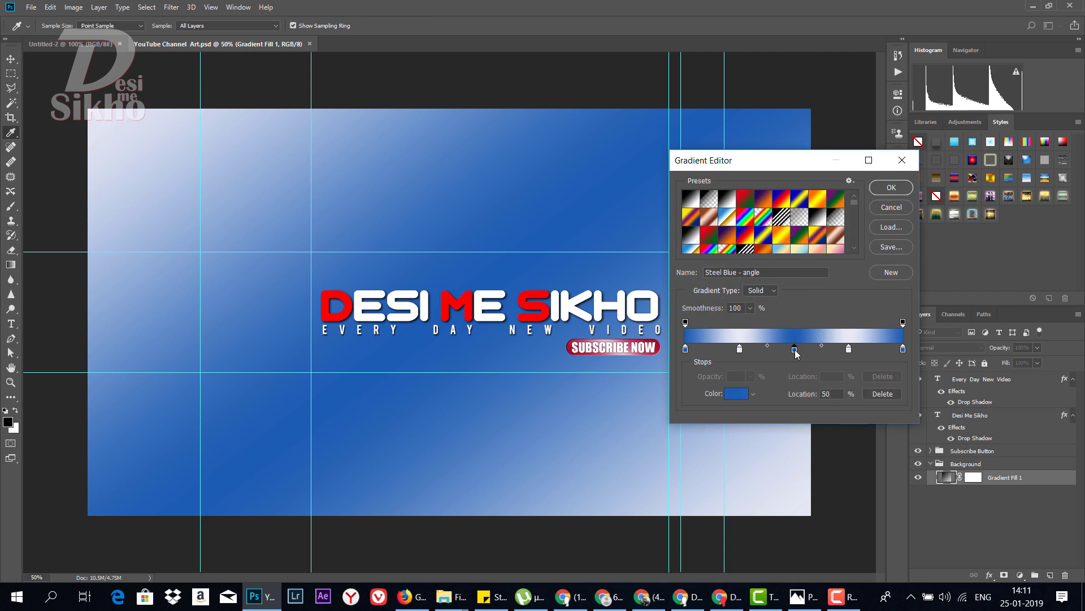
{"action": "left_click", "coordinate": [741, 398]}
{"action": "left_click", "coordinate": [936, 320]}
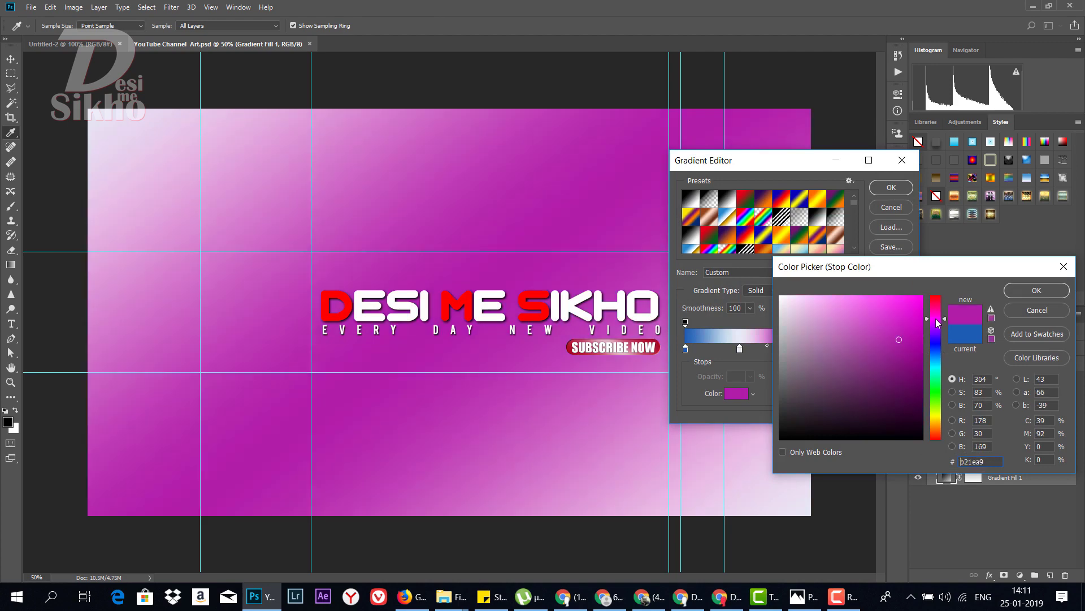
{"action": "left_click", "coordinate": [1025, 291]}
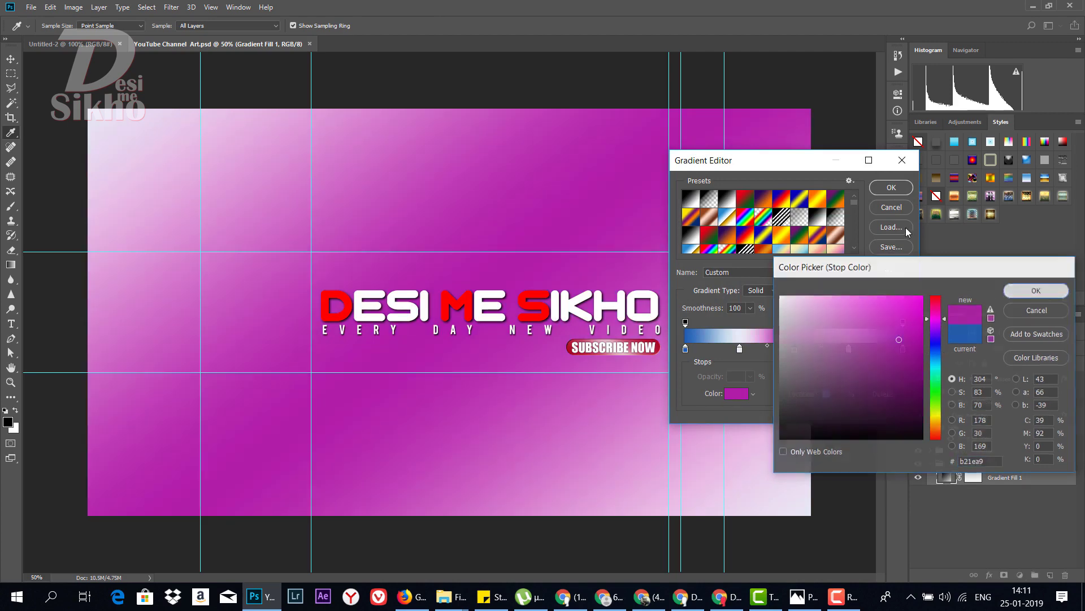
{"action": "left_click", "coordinate": [895, 188]}
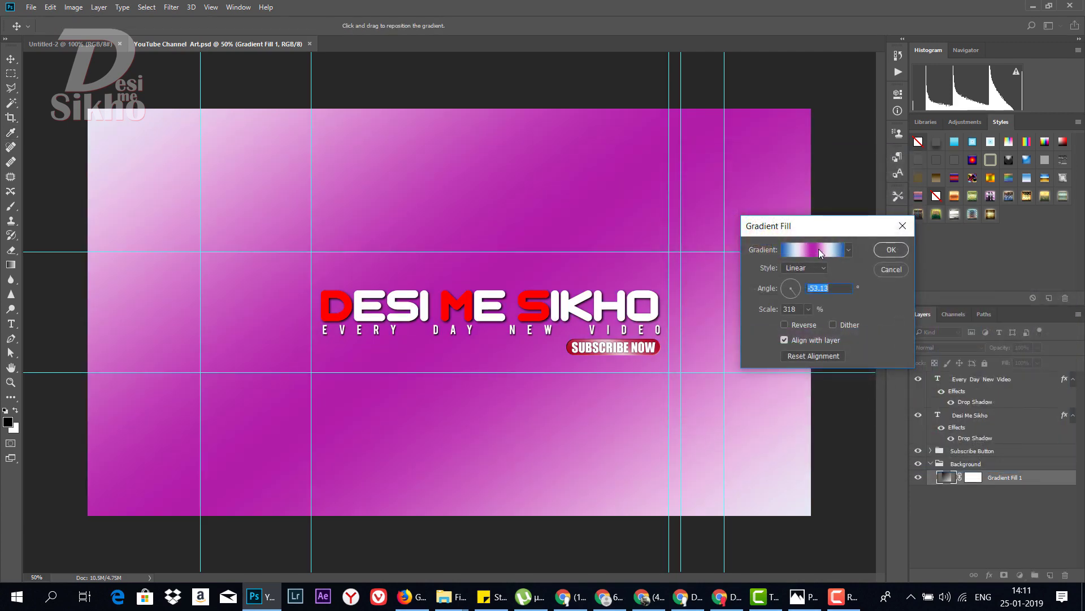
- Adjust the gradient scale, shrinking it then widening it back to a broad 308% blend
{"action": "left_click", "coordinate": [808, 310]}
{"action": "left_click_drag", "start_coordinate": [807, 325], "coordinate": [795, 325]}
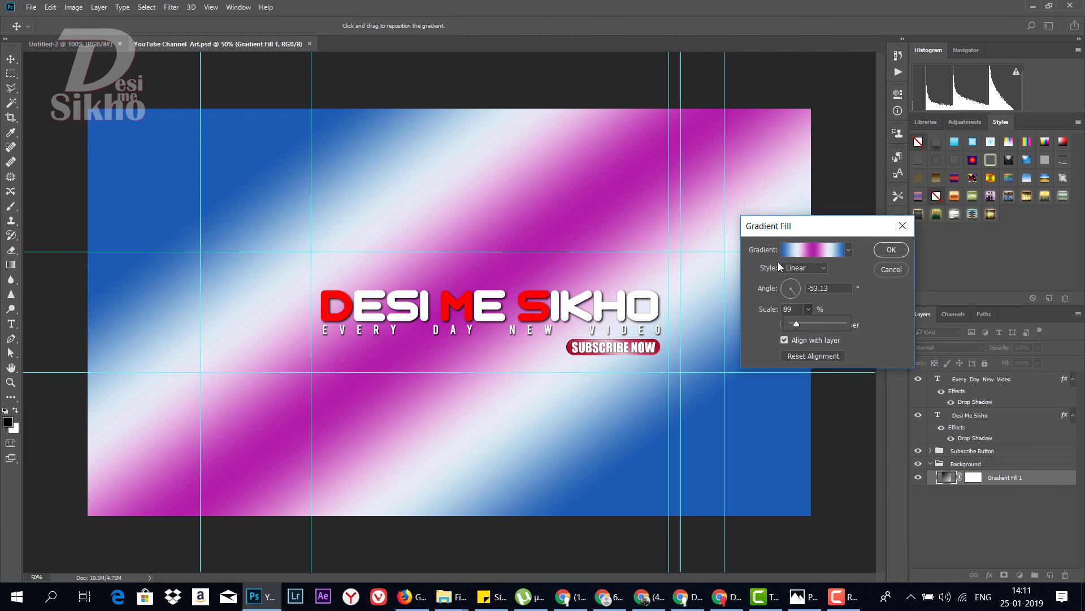
{"action": "left_click_drag", "start_coordinate": [804, 323], "coordinate": [812, 324]}
- Try the SweetMadylin_CC and turquoise presets, then apply the copper VolcanicReminder_CC gradient at 385% scale
{"action": "left_click", "coordinate": [815, 254]}
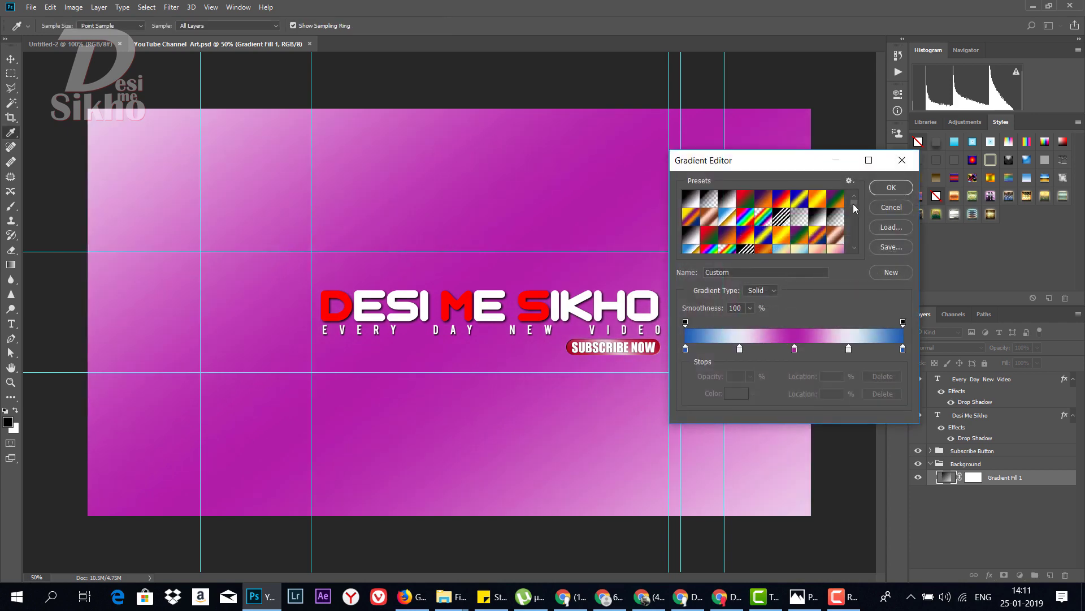
{"action": "left_click_drag", "start_coordinate": [853, 204], "coordinate": [857, 215]}
{"action": "scroll", "coordinate": [857, 215], "scroll_direction": "down", "scroll_amount": 3}
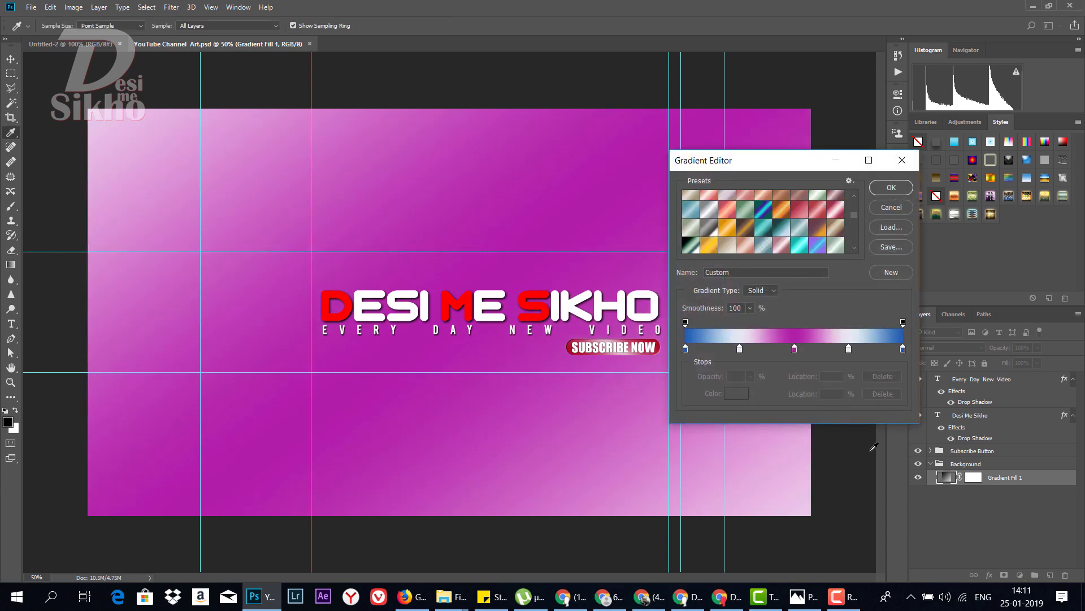
{"action": "left_click_drag", "start_coordinate": [891, 425], "coordinate": [890, 545]}
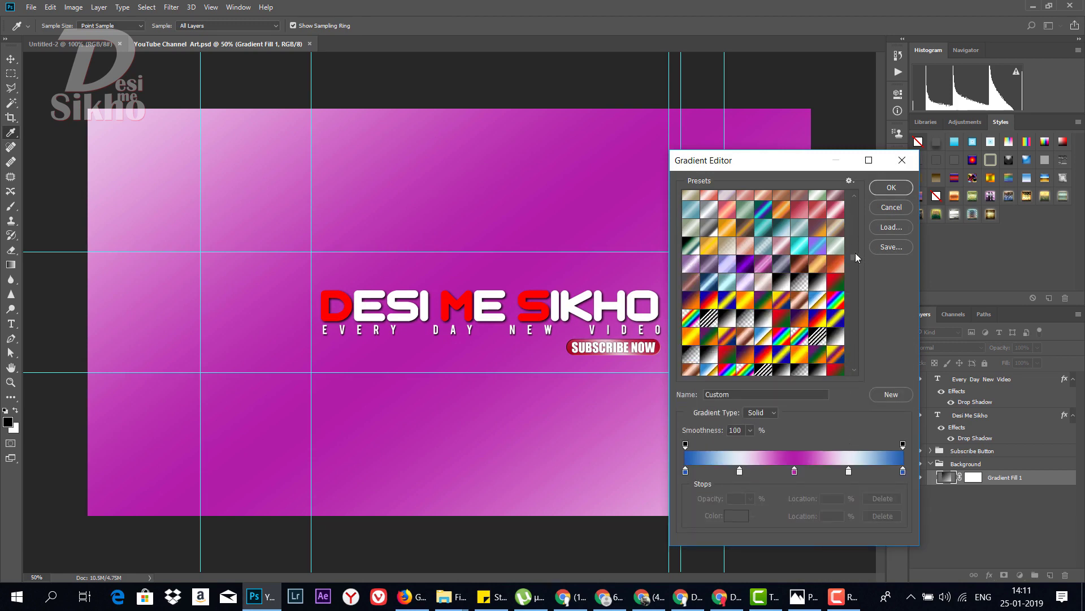
{"action": "left_click", "coordinate": [823, 212]}
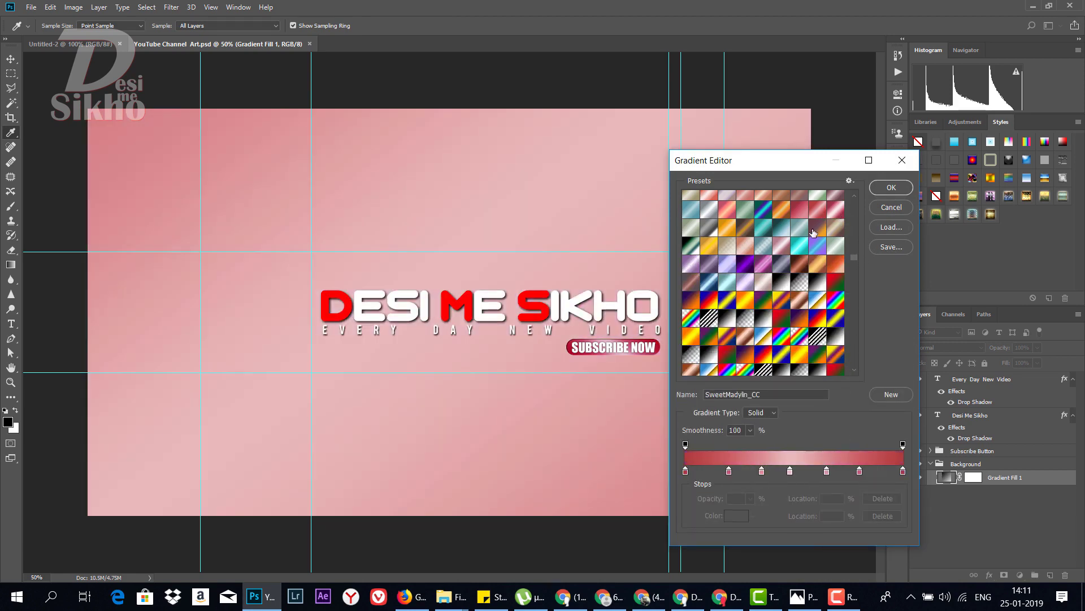
{"action": "left_click", "coordinate": [799, 247]}
{"action": "left_click", "coordinate": [792, 272]}
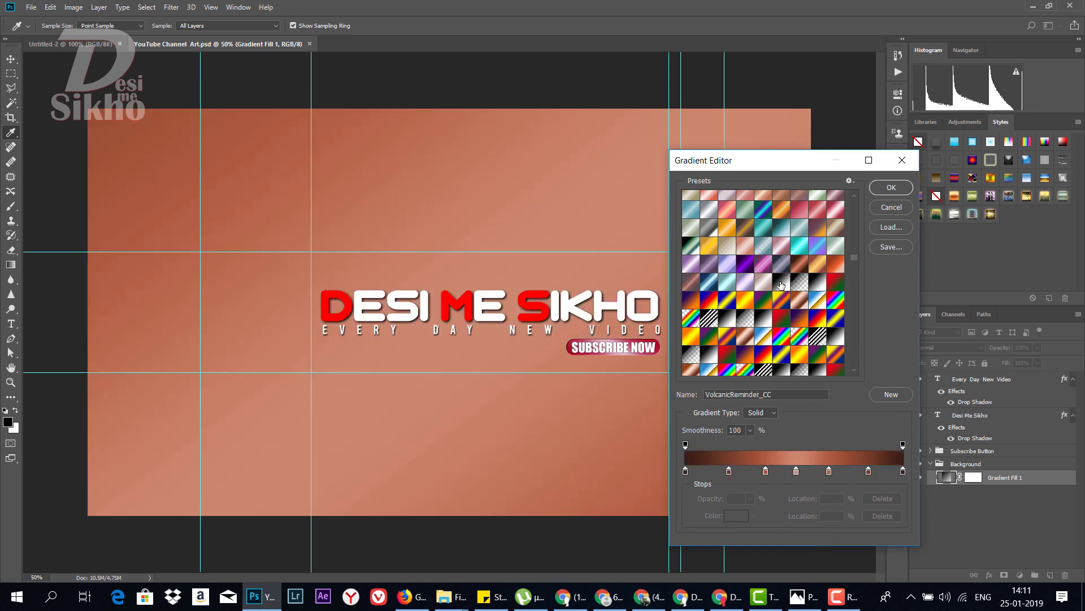
{"action": "left_click", "coordinate": [803, 270]}
{"action": "left_click_drag", "start_coordinate": [806, 160], "coordinate": [873, 169]}
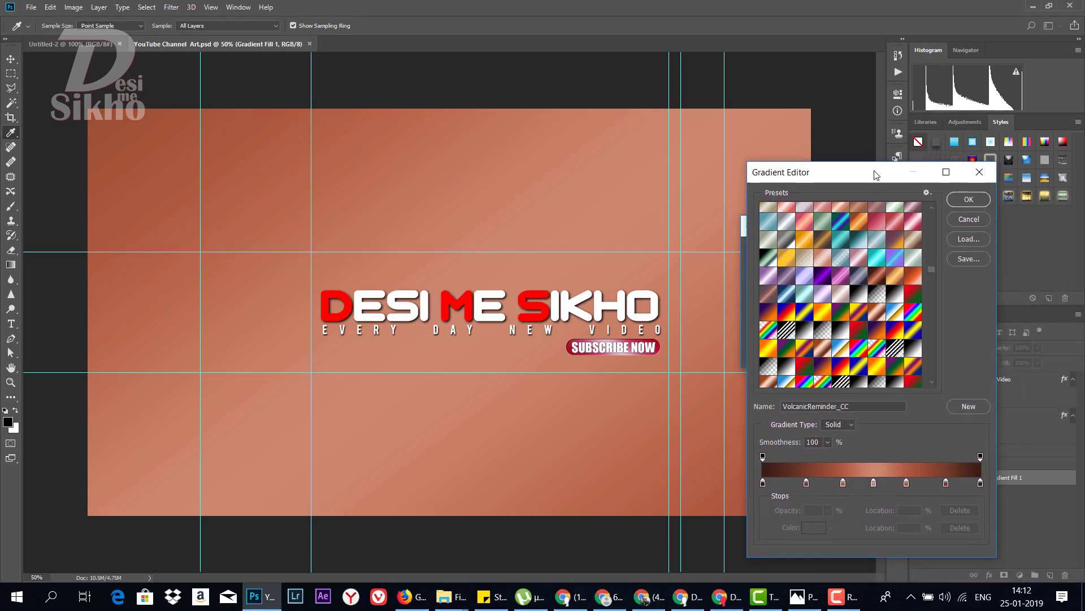
{"action": "left_click", "coordinate": [960, 197]}
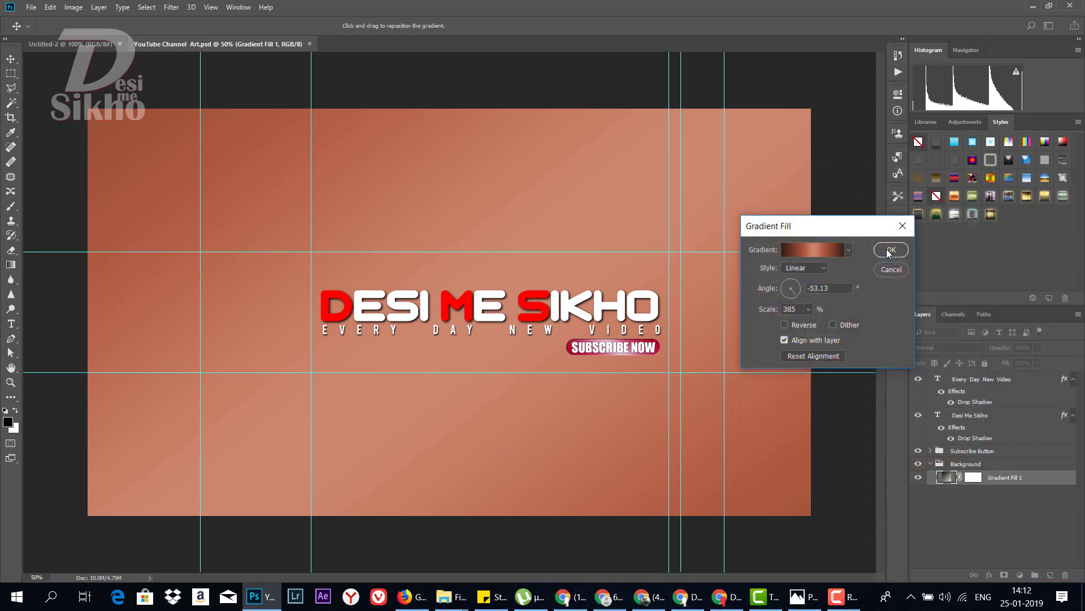
{"action": "left_click", "coordinate": [888, 251]}
- Toggle the gradient background's visibility off and on, then collapse the Background group
{"action": "key", "text": "v"}
{"action": "scroll", "coordinate": [559, 322], "scroll_direction": "up", "scroll_amount": 3}
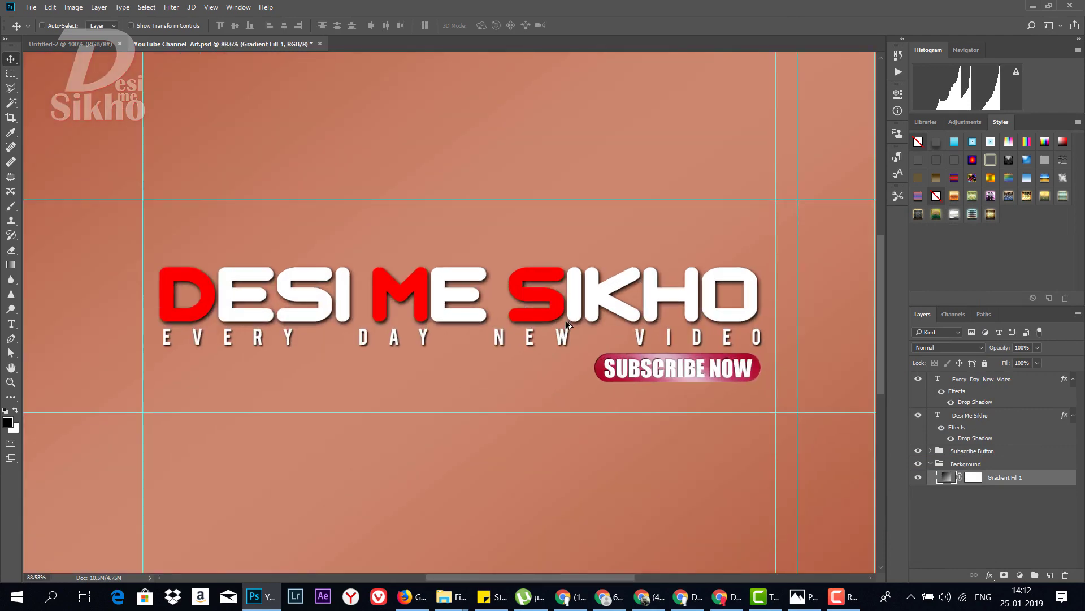
{"action": "scroll", "coordinate": [567, 317], "scroll_direction": "down", "scroll_amount": 2}
{"action": "scroll", "coordinate": [567, 317], "scroll_direction": "down", "scroll_amount": 1}
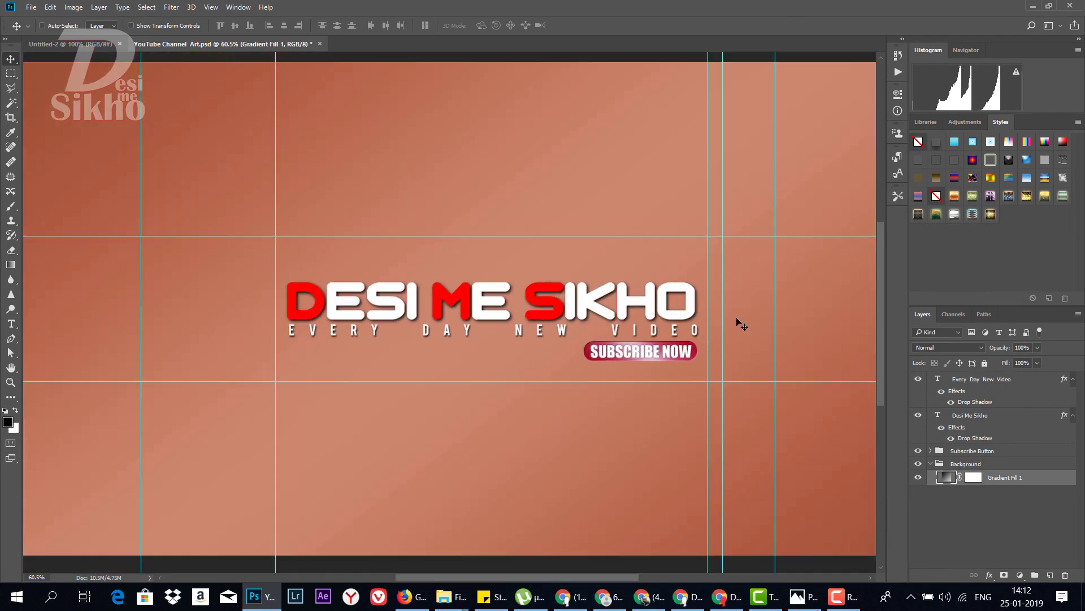
{"action": "left_click", "coordinate": [918, 463]}
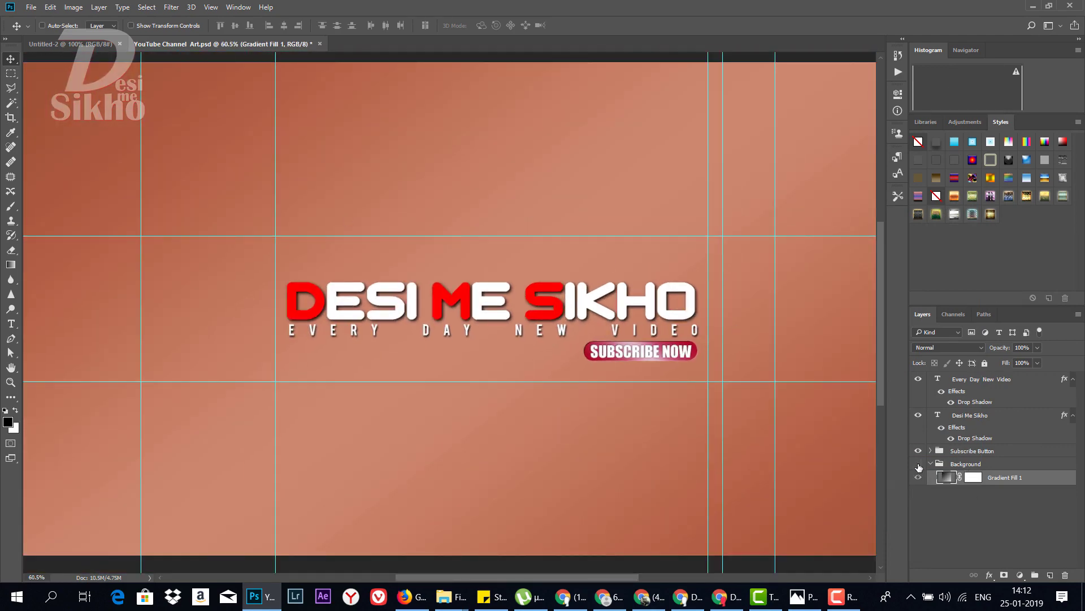
{"action": "left_click", "coordinate": [918, 465]}
{"action": "left_click", "coordinate": [938, 464]}
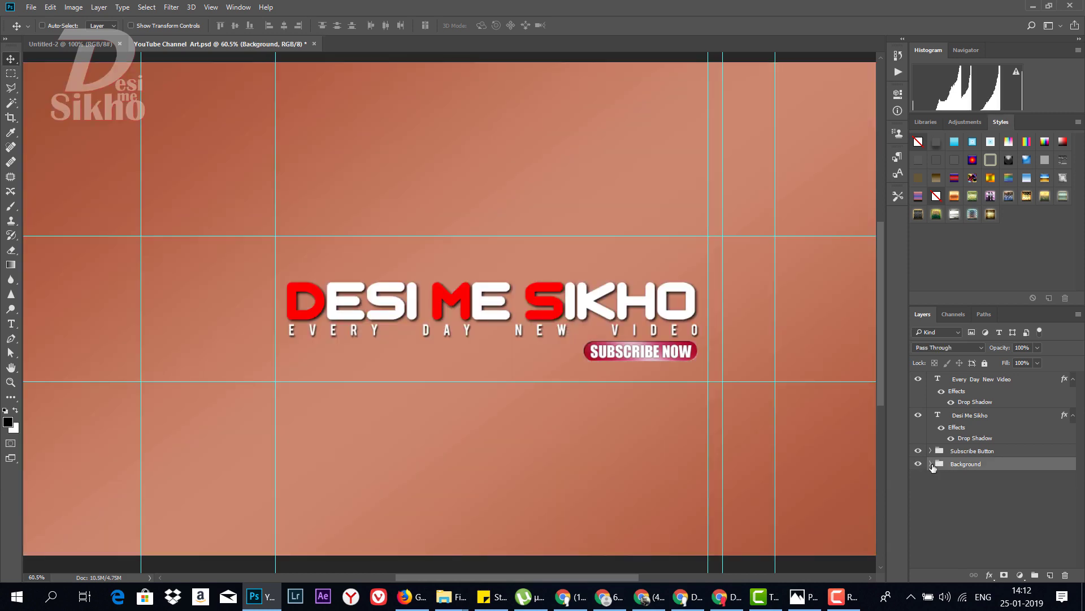
{"action": "left_click", "coordinate": [931, 464]}
- Hide the SUBSCRIBE NOW button, briefly toggle the title and subtitle, and zoom out to fit the banner
{"action": "left_click", "coordinate": [919, 452]}
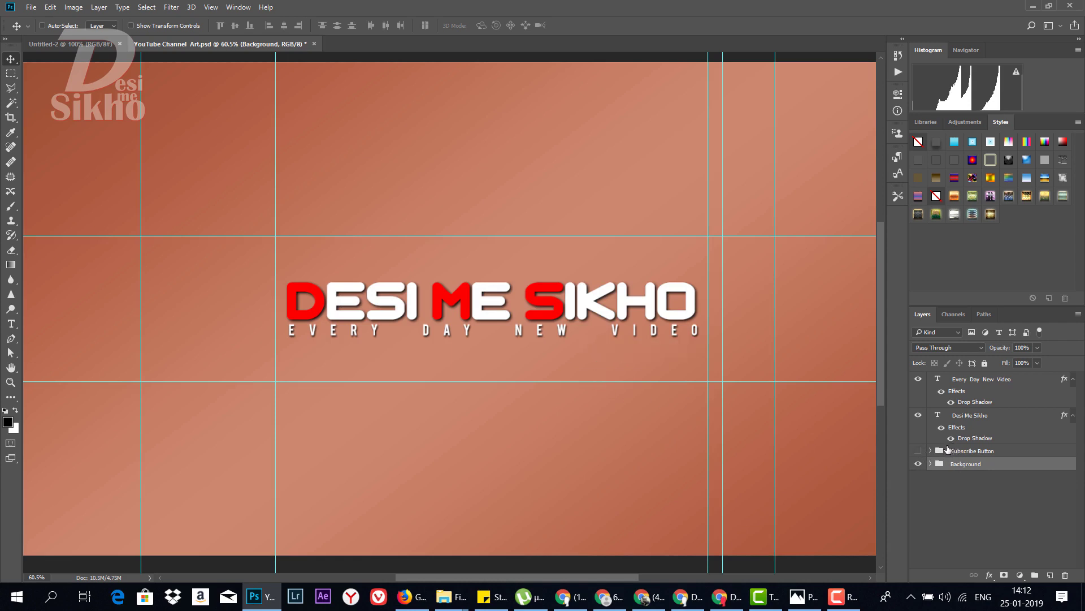
{"action": "left_click", "coordinate": [918, 415]}
{"action": "left_click", "coordinate": [919, 379]}
{"action": "scroll", "coordinate": [613, 352], "scroll_direction": "right", "scroll_amount": 1}
{"action": "key", "text": "ctrl+minus"}
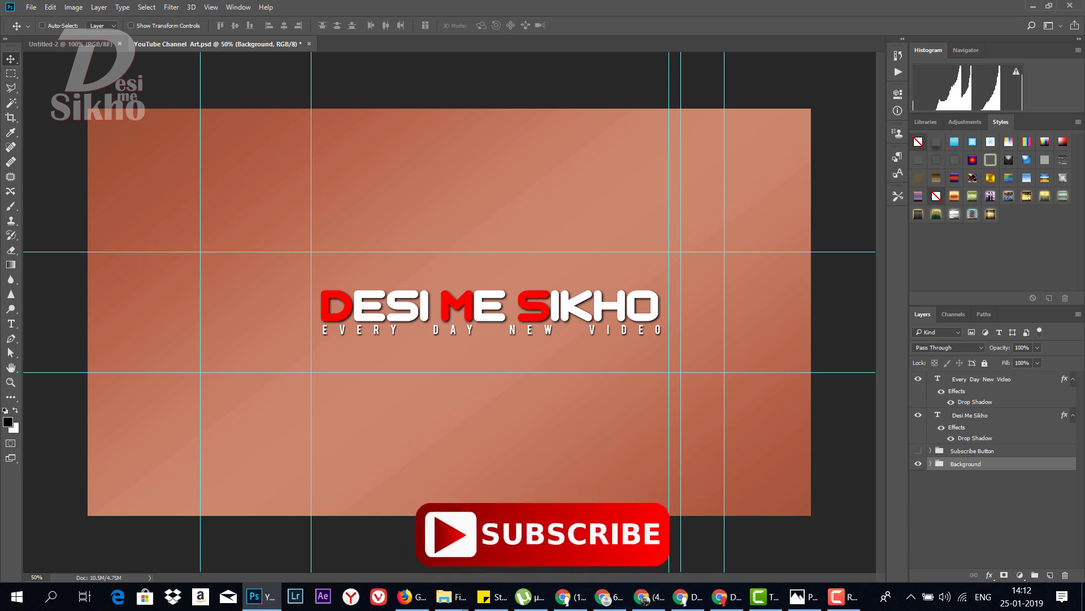
{"action": "mouse_move", "coordinate": [450, 595]}
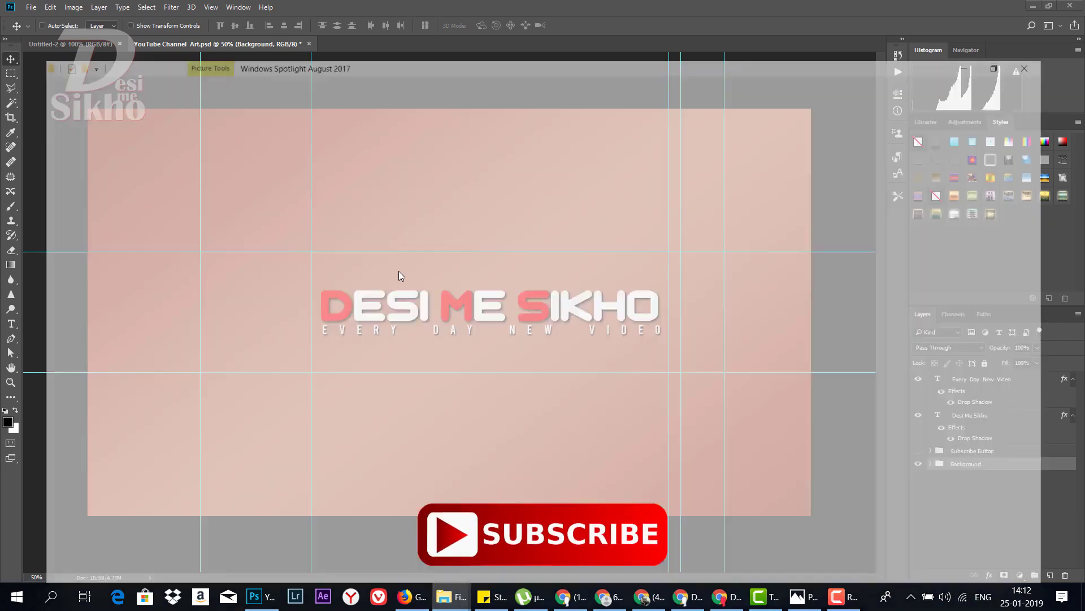
- Take the green terraced-valley photo from the Windows Spotlight August 2017 folder to Photoshop
{"action": "left_click", "coordinate": [528, 531]}
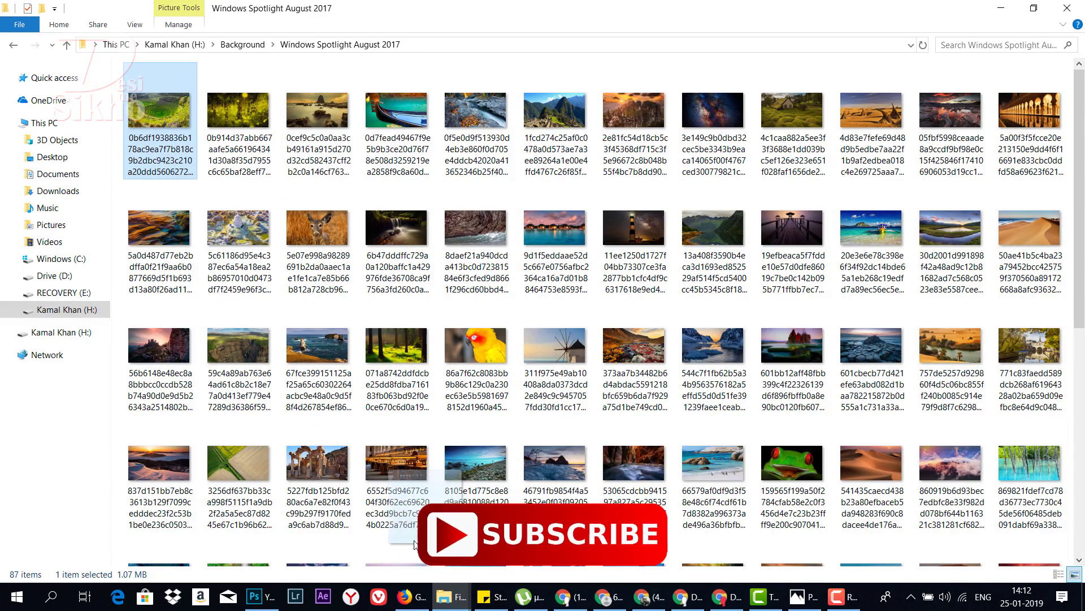
{"action": "scroll", "coordinate": [319, 531], "scroll_direction": "down", "scroll_amount": 1}
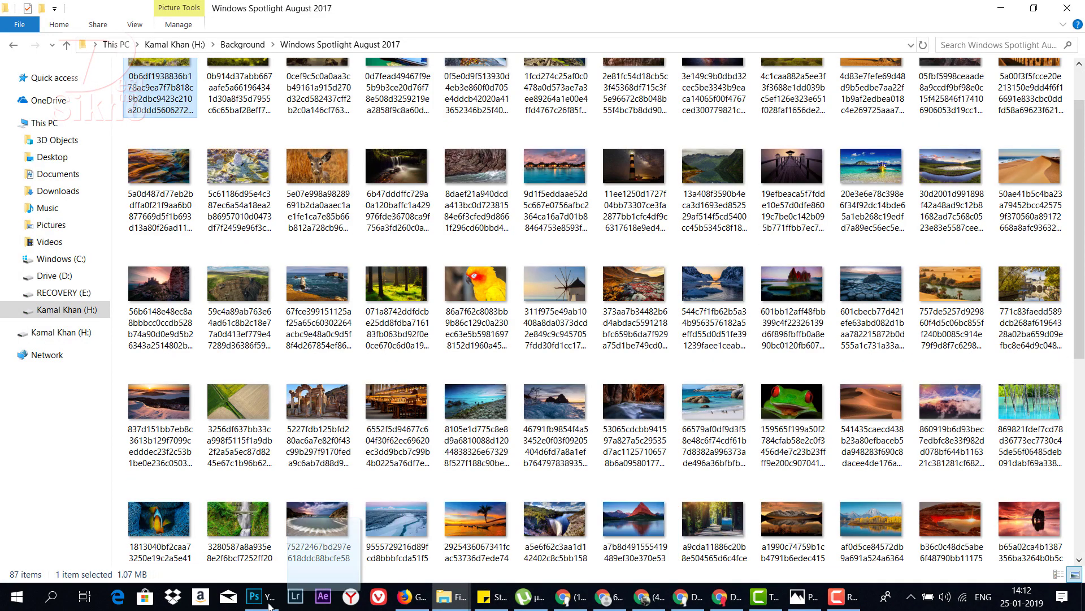
{"action": "mouse_move", "coordinate": [259, 595]}
{"action": "left_click", "coordinate": [269, 604]}
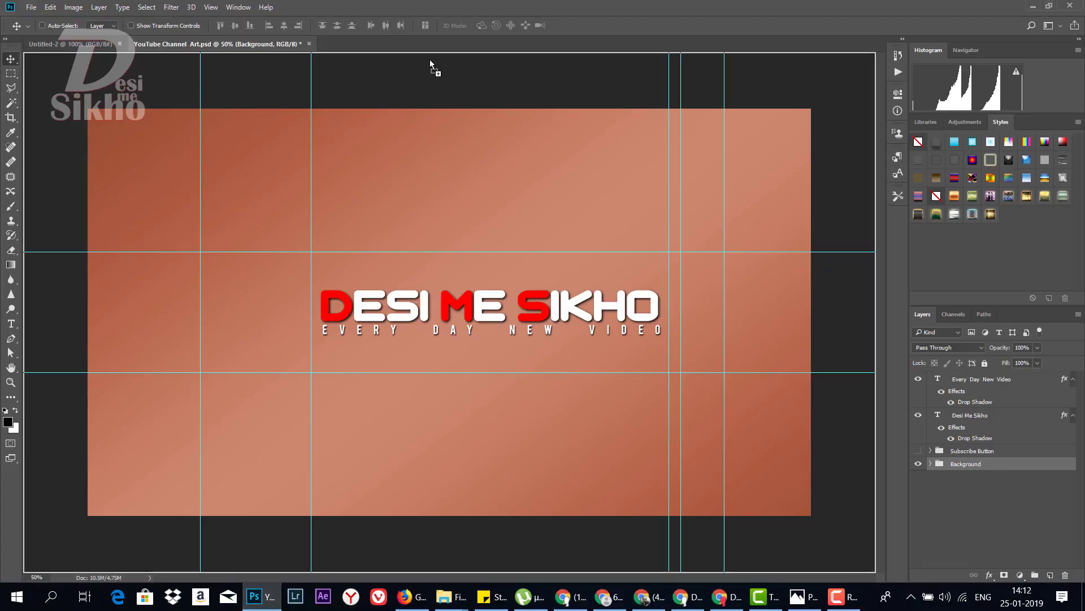
- Place the valley photo into the channel art as a layer, scaled to fill the canvas
{"action": "left_click_drag", "start_coordinate": [429, 59], "coordinate": [432, 49]}
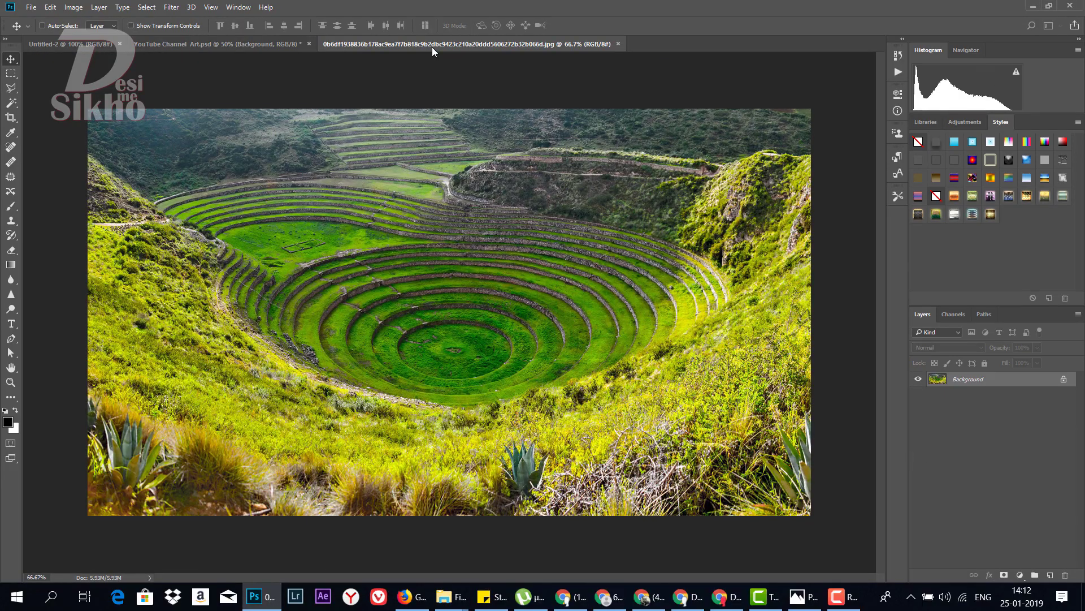
{"action": "left_click_drag", "start_coordinate": [462, 202], "coordinate": [286, 53]}
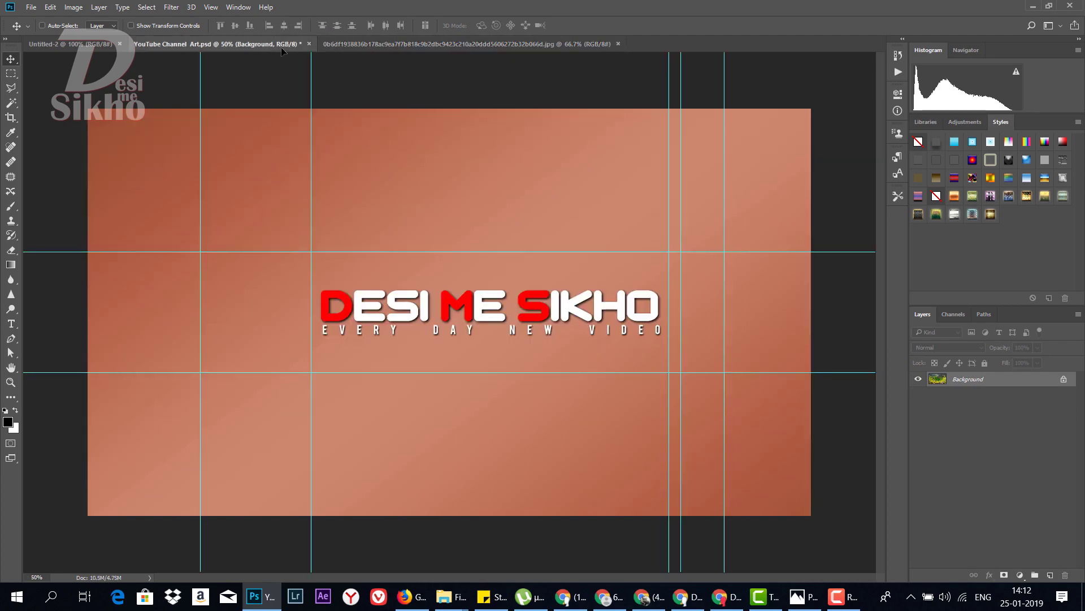
{"action": "mouse_move", "coordinate": [286, 53]}
{"action": "left_mouse_down"}
{"action": "mouse_move", "coordinate": [511, 187]}
{"action": "mouse_move", "coordinate": [576, 293]}
{"action": "mouse_move", "coordinate": [548, 298]}
{"action": "left_mouse_up"}
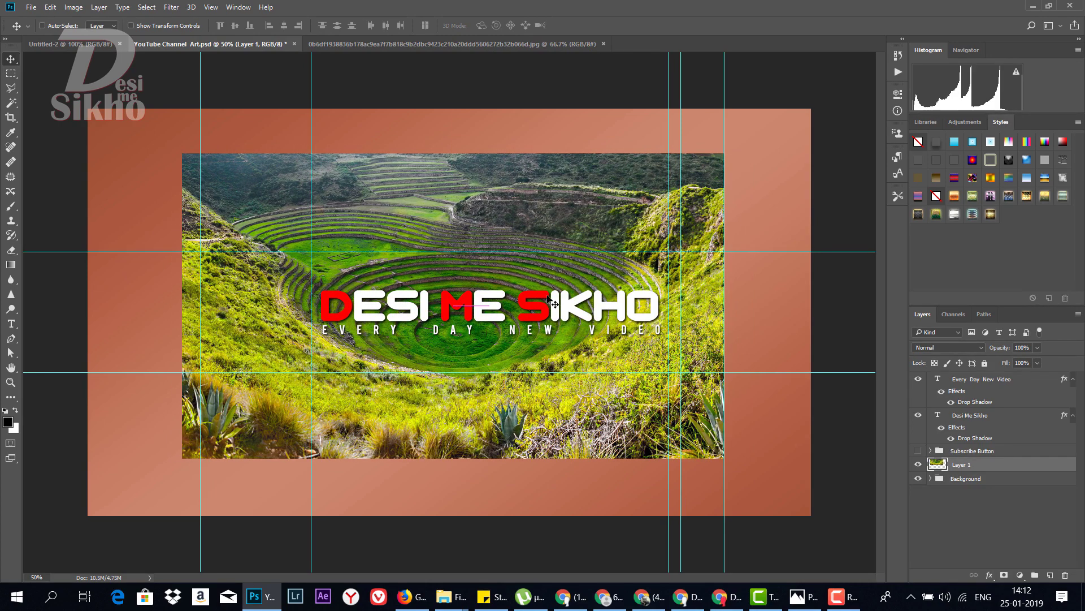
{"action": "key", "text": "ctrl+t"}
{"action": "left_click_drag", "start_coordinate": [725, 460], "coordinate": [831, 538]}
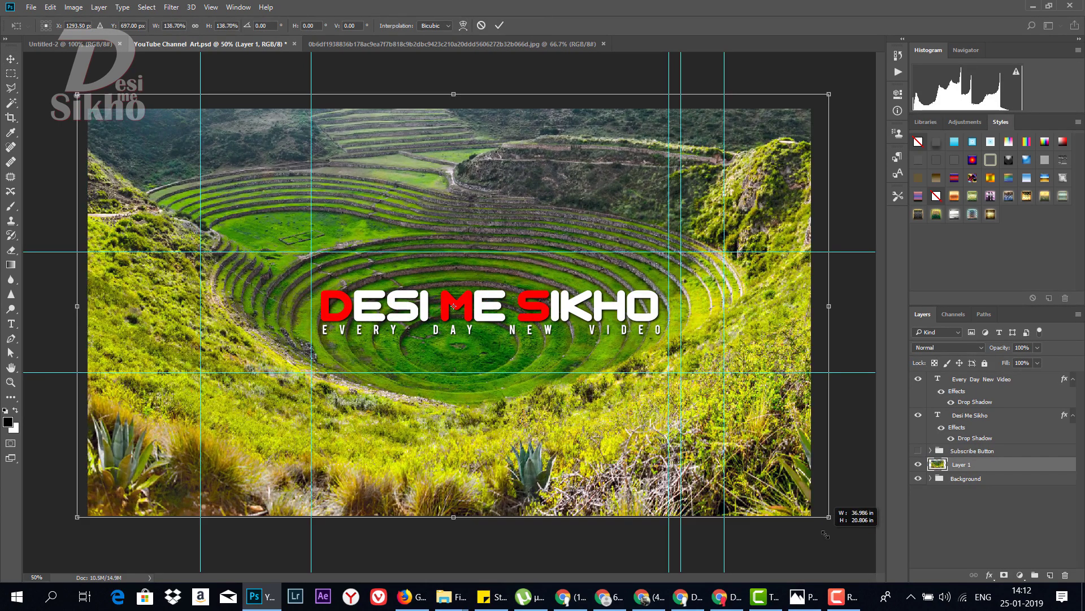
{"action": "key", "text": "Return"}
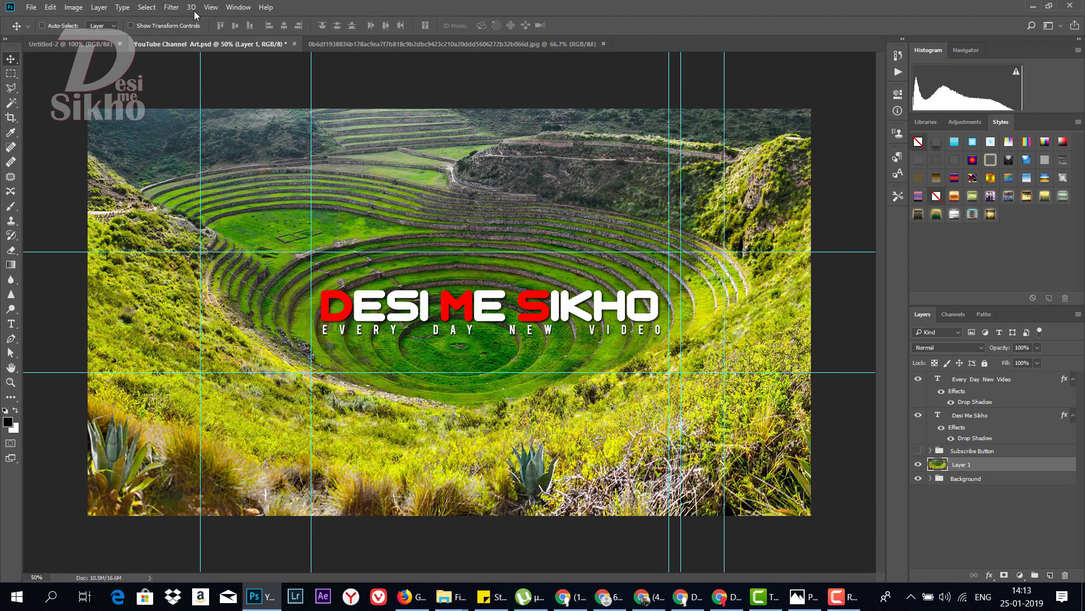
{"action": "left_click", "coordinate": [174, 7]}
{"action": "mouse_move", "coordinate": [254, 164]}
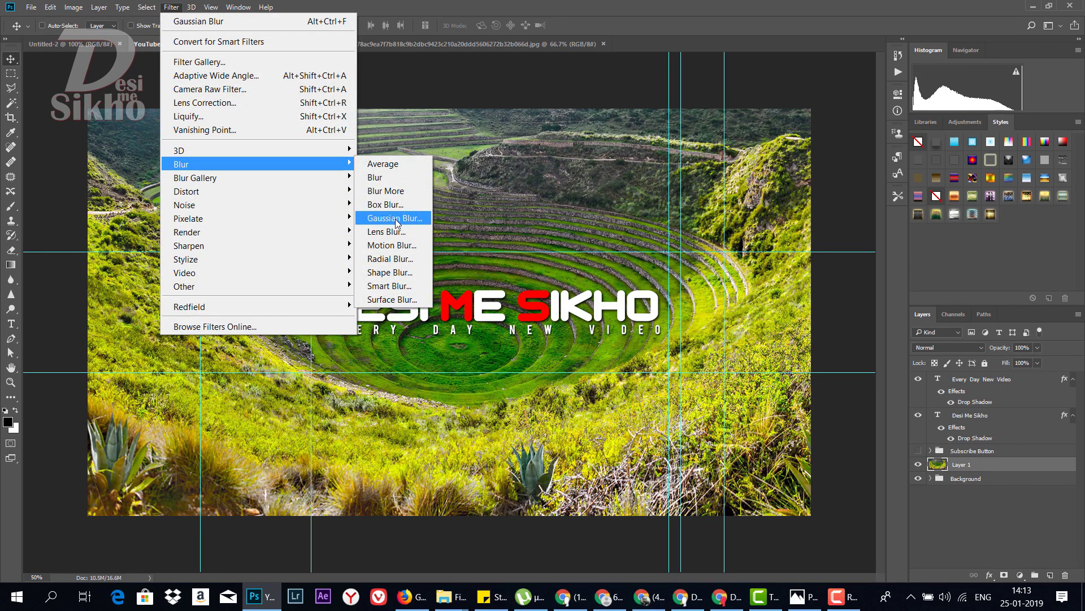
- Apply a Gaussian Blur of about 127 pixels radius to the valley photo layer
{"action": "left_click", "coordinate": [394, 225]}
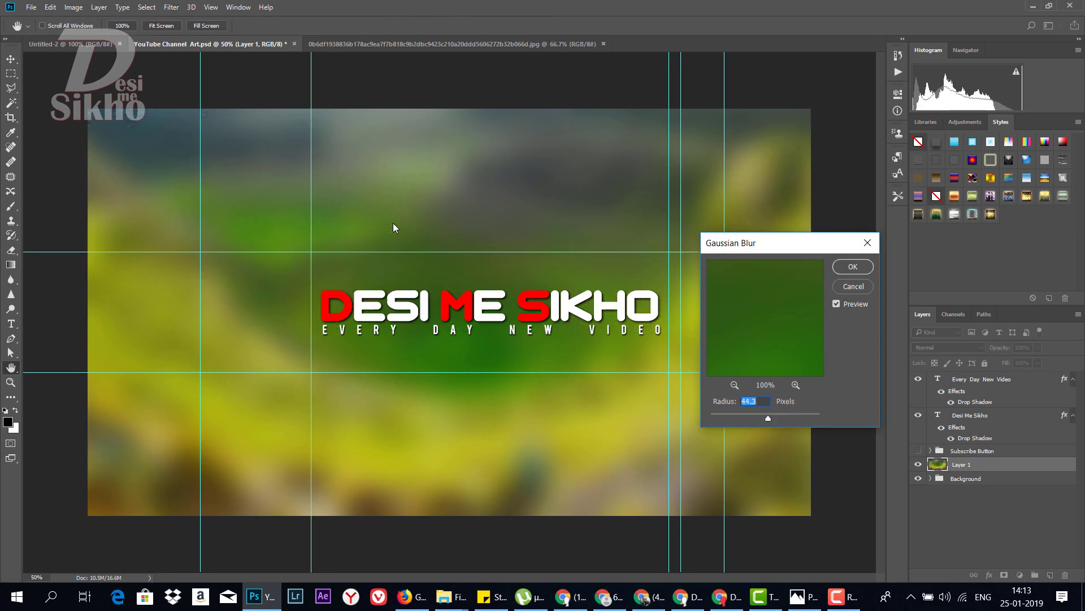
{"action": "left_click", "coordinate": [773, 417]}
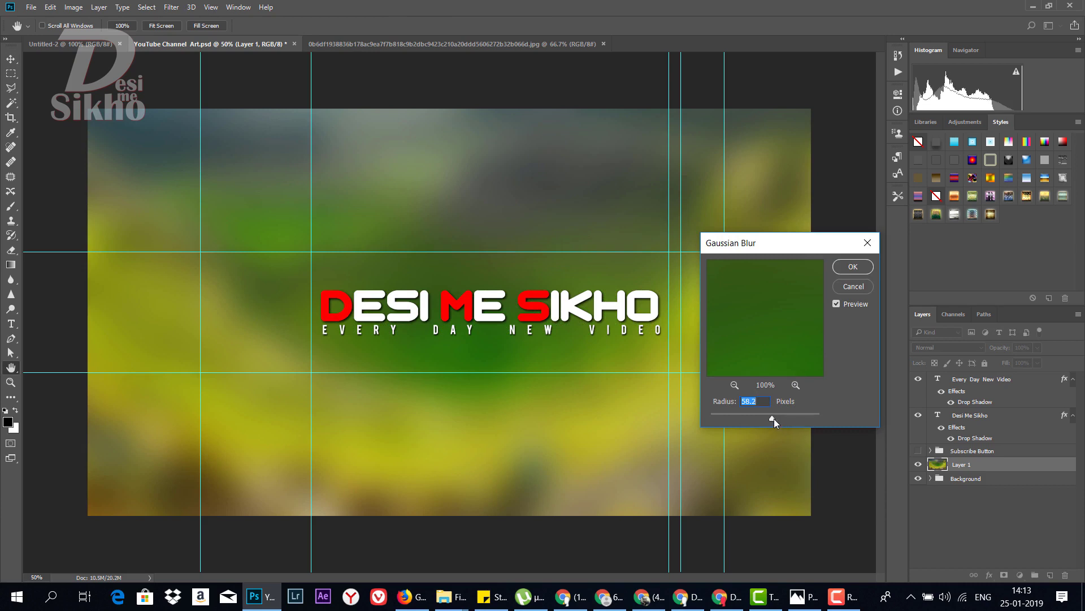
{"action": "left_click_drag", "start_coordinate": [774, 418], "coordinate": [786, 419]}
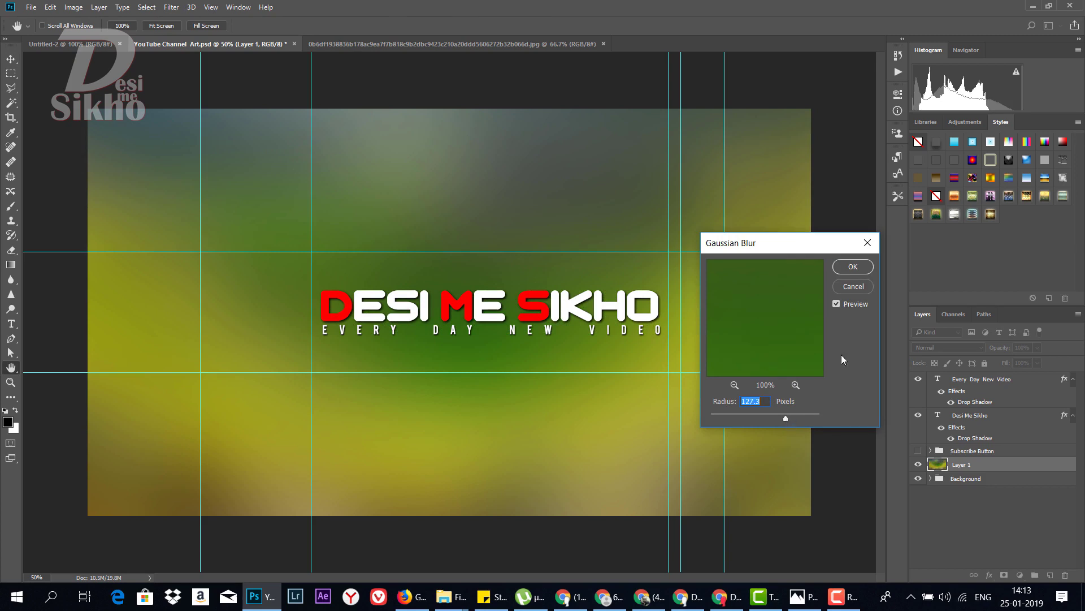
{"action": "left_click", "coordinate": [853, 267]}
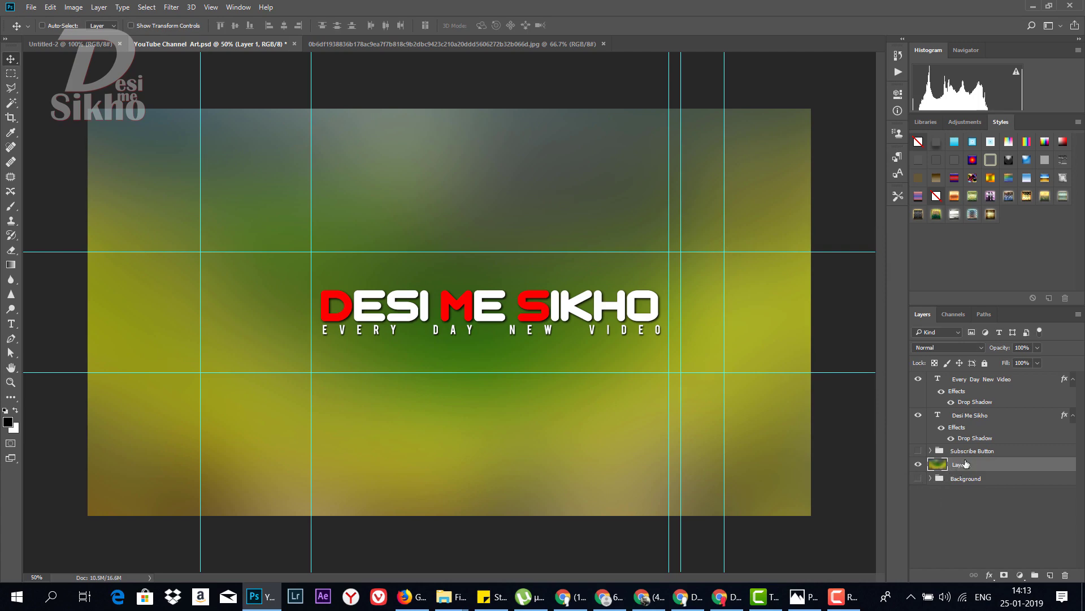
- Check the blurred photo's visibility, then add a Gradient fill layer above it
{"action": "left_click", "coordinate": [920, 467]}
{"action": "left_click", "coordinate": [918, 478]}
{"action": "left_click", "coordinate": [1021, 576]}
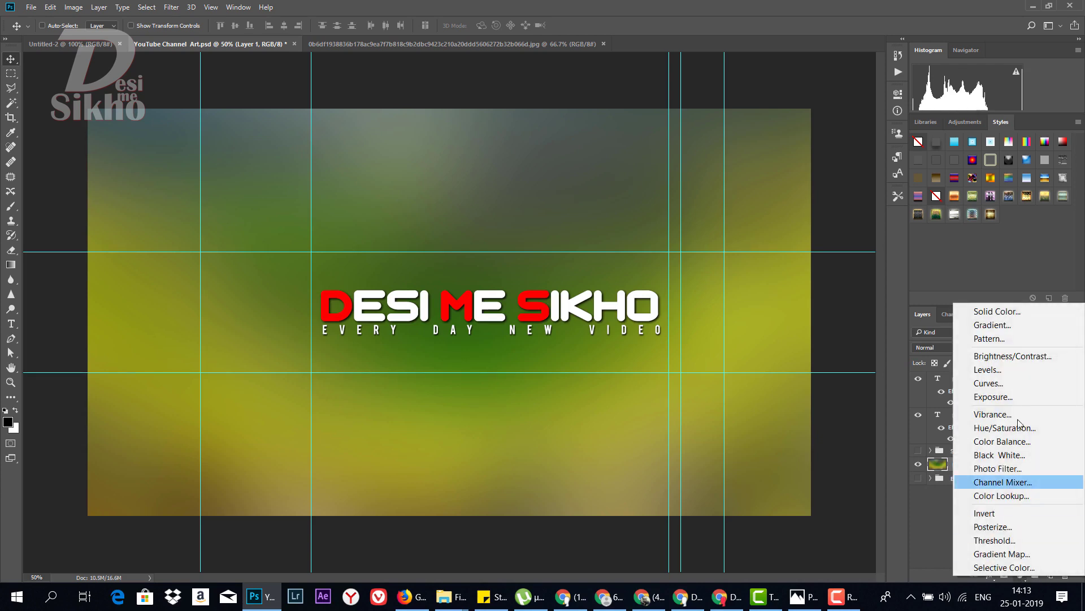
{"action": "left_click", "coordinate": [1022, 324]}
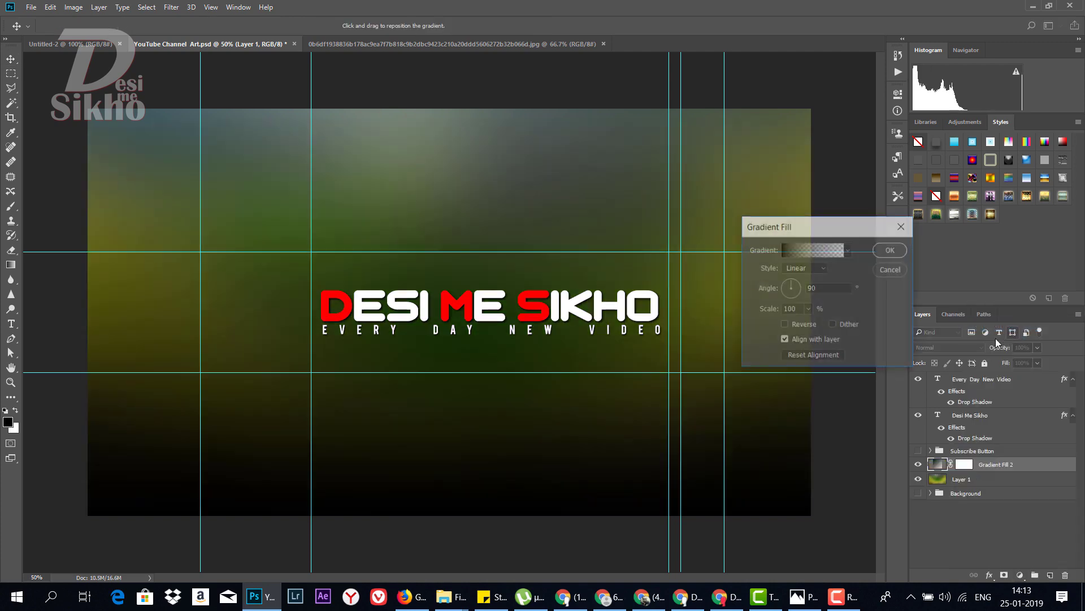
- Change the gradient's left stop from black to white for a white-to-transparent fade
{"action": "left_click", "coordinate": [811, 247]}
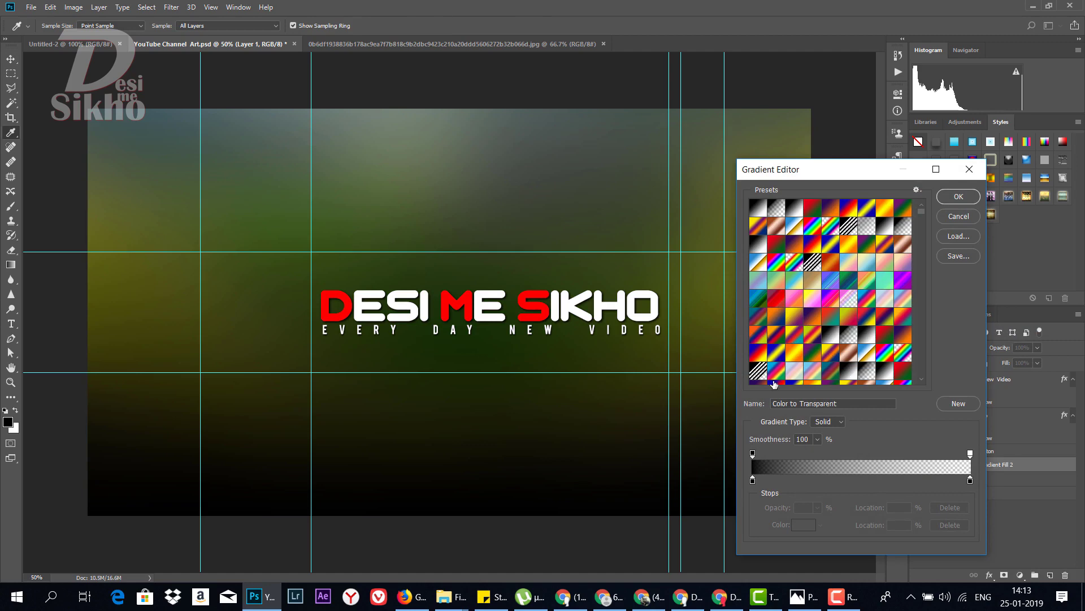
{"action": "left_click", "coordinate": [753, 480]}
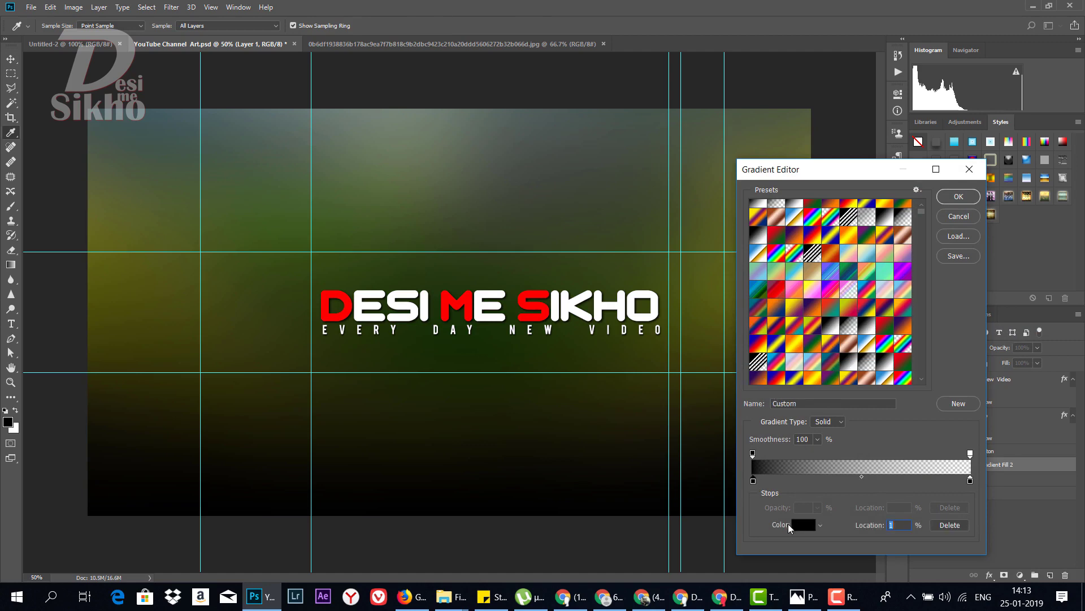
{"action": "left_click", "coordinate": [798, 525]}
{"action": "mouse_move", "coordinate": [831, 335]}
{"action": "left_mouse_down"}
{"action": "mouse_move", "coordinate": [787, 337]}
{"action": "mouse_move", "coordinate": [780, 297]}
{"action": "left_mouse_up"}
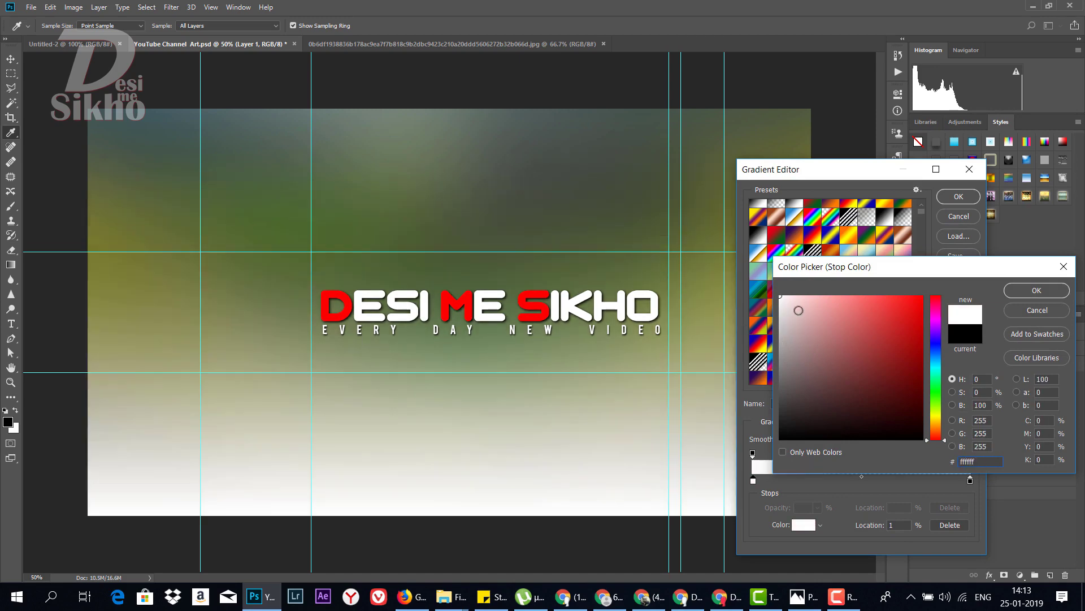
{"action": "left_click", "coordinate": [1026, 290]}
{"action": "left_click", "coordinate": [959, 196]}
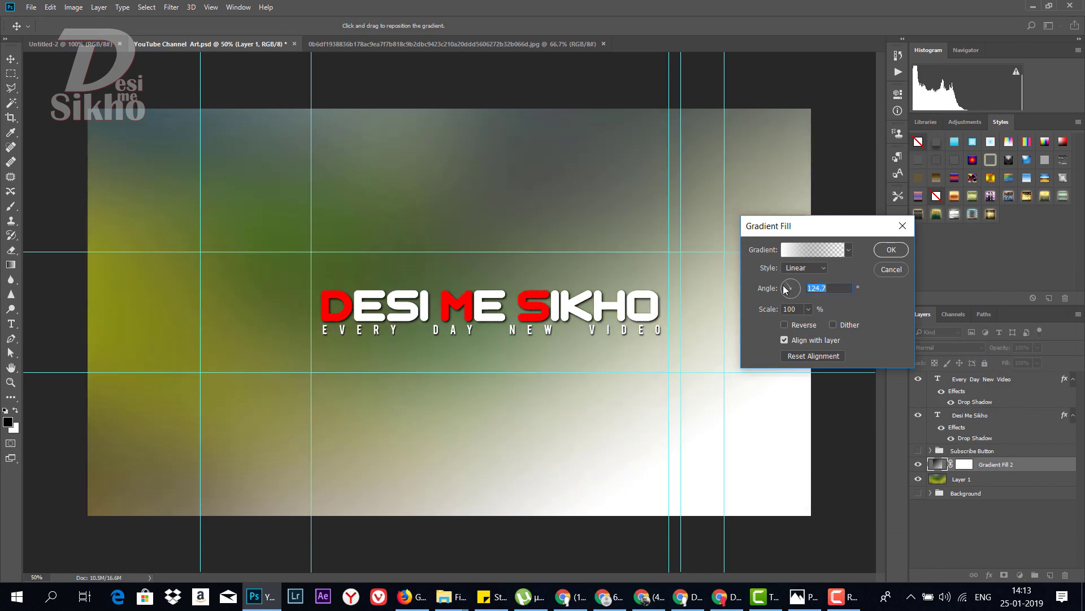
- Set the white gradient's angle to about -143° and its scale to 385%
{"action": "mouse_move", "coordinate": [791, 289]}
{"action": "left_mouse_down"}
{"action": "mouse_move", "coordinate": [781, 293]}
{"action": "mouse_move", "coordinate": [813, 324]}
{"action": "left_mouse_up"}
{"action": "left_click", "coordinate": [808, 309]}
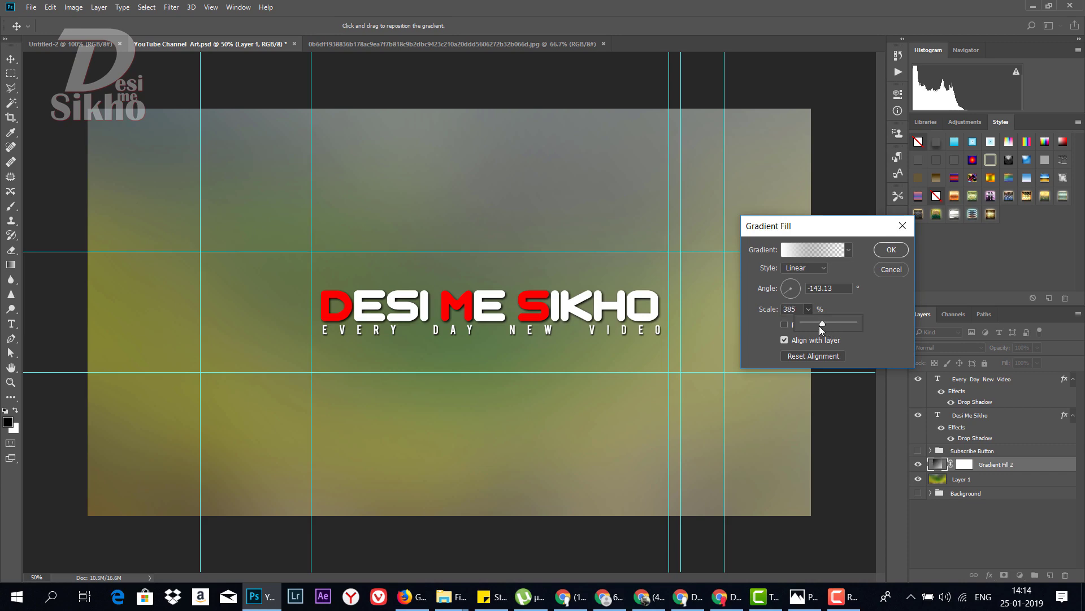
{"action": "left_click_drag", "start_coordinate": [828, 328], "coordinate": [816, 325]}
- Change the overlay gradient's left stop to deep blue #201cb0 and apply the fill at 243% scale
{"action": "left_click", "coordinate": [818, 249]}
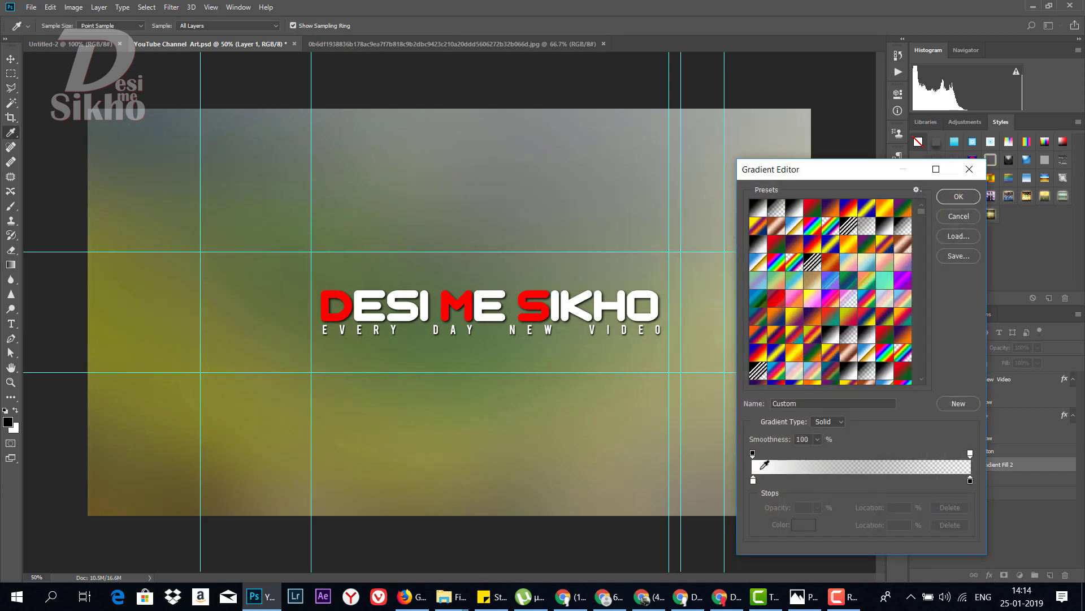
{"action": "left_click", "coordinate": [752, 481]}
{"action": "left_click", "coordinate": [802, 526]}
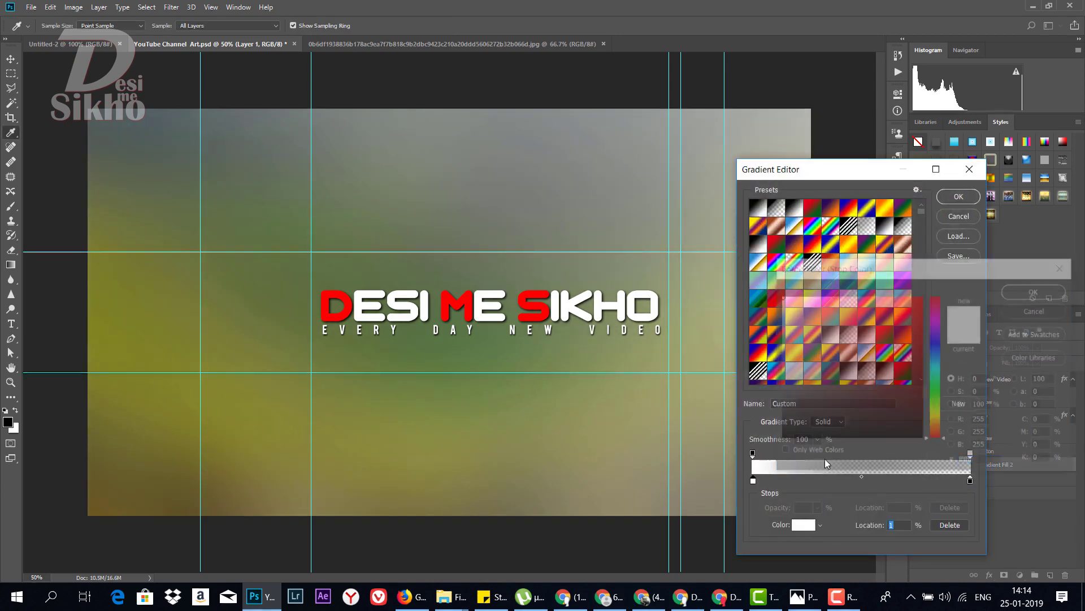
{"action": "left_click", "coordinate": [937, 392]}
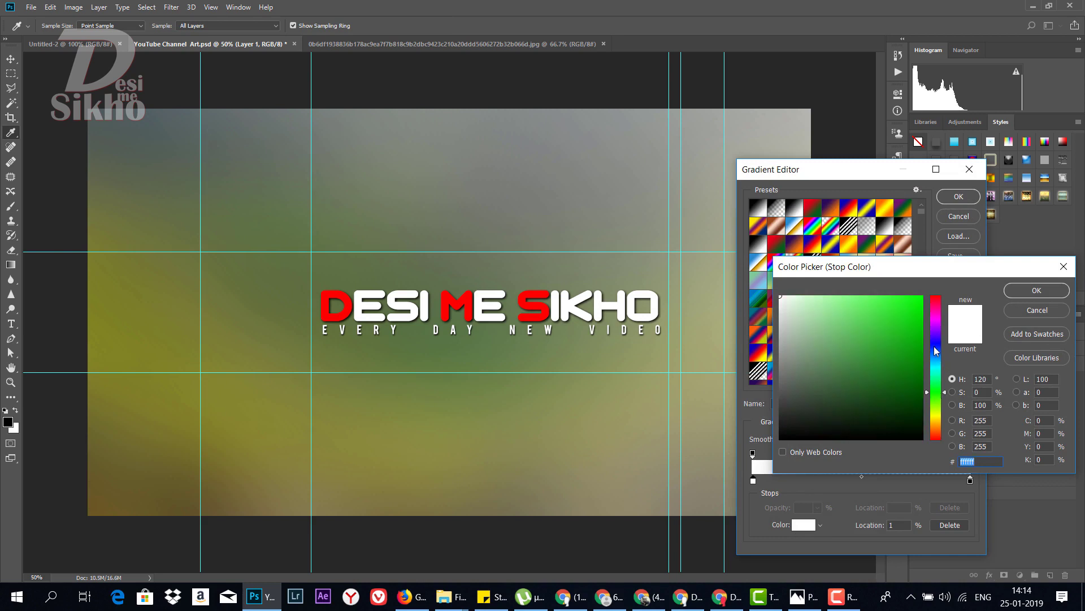
{"action": "left_click", "coordinate": [936, 343]}
{"action": "left_click", "coordinate": [907, 328]}
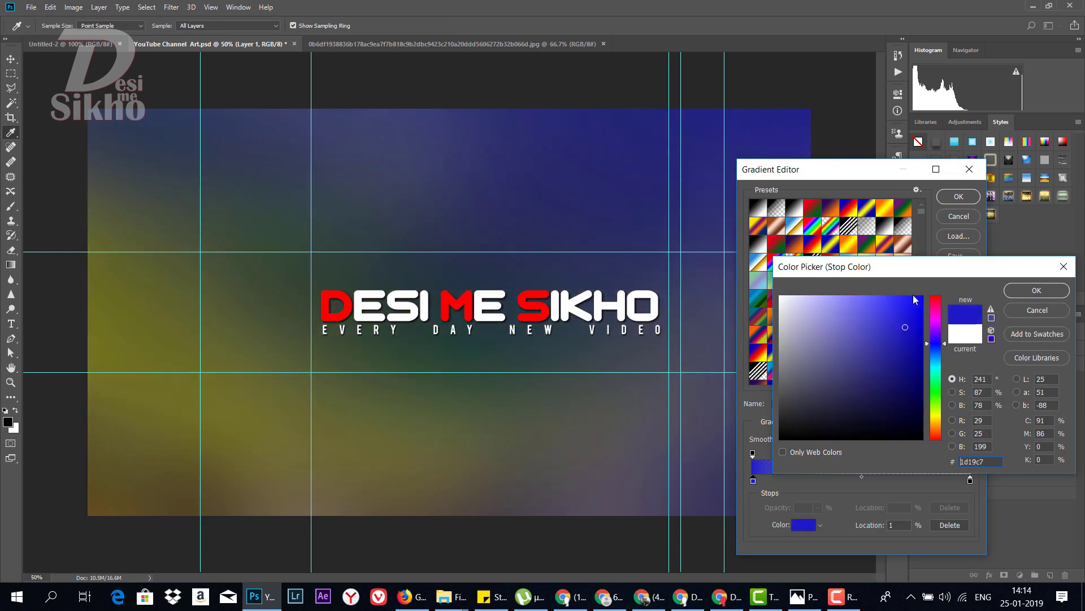
{"action": "left_click_drag", "start_coordinate": [899, 302], "coordinate": [900, 341]}
{"action": "left_click", "coordinate": [1037, 290]}
{"action": "left_click", "coordinate": [959, 197]}
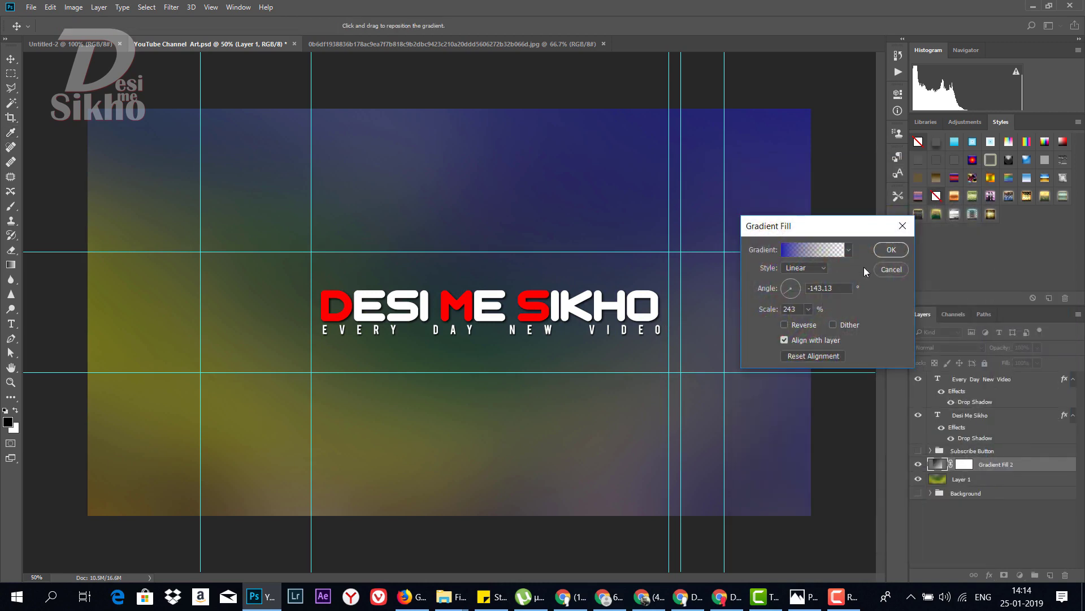
{"action": "left_click", "coordinate": [891, 249]}
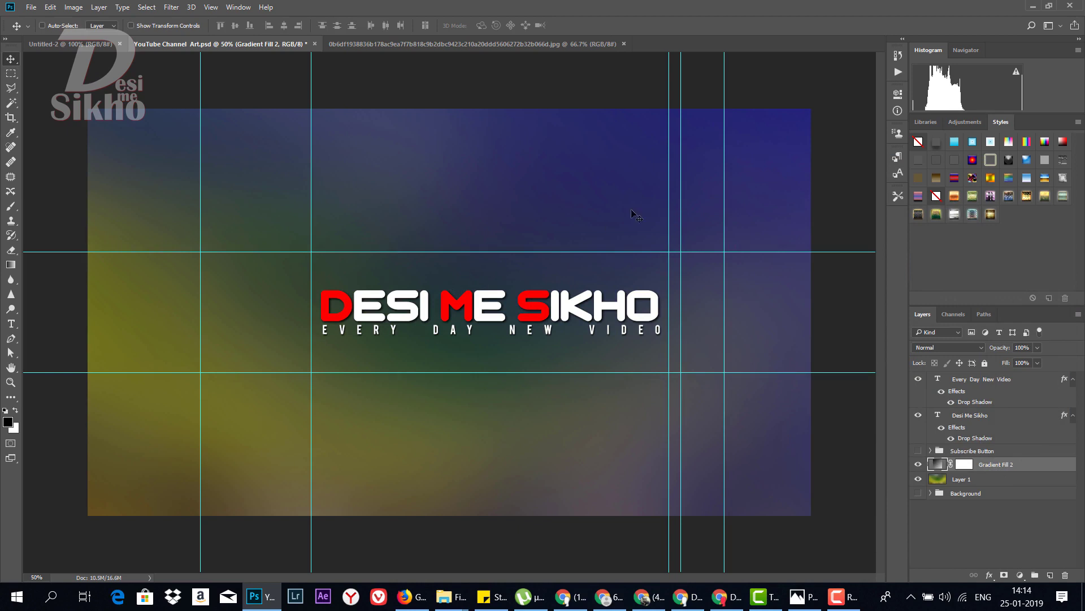
- Lower the opacity of the blue gradient overlay layer
{"action": "left_click", "coordinate": [1038, 348]}
{"action": "mouse_move", "coordinate": [1030, 359]}
{"action": "left_mouse_down"}
{"action": "mouse_move", "coordinate": [1012, 365]}
{"action": "mouse_move", "coordinate": [1023, 362]}
{"action": "left_mouse_up"}
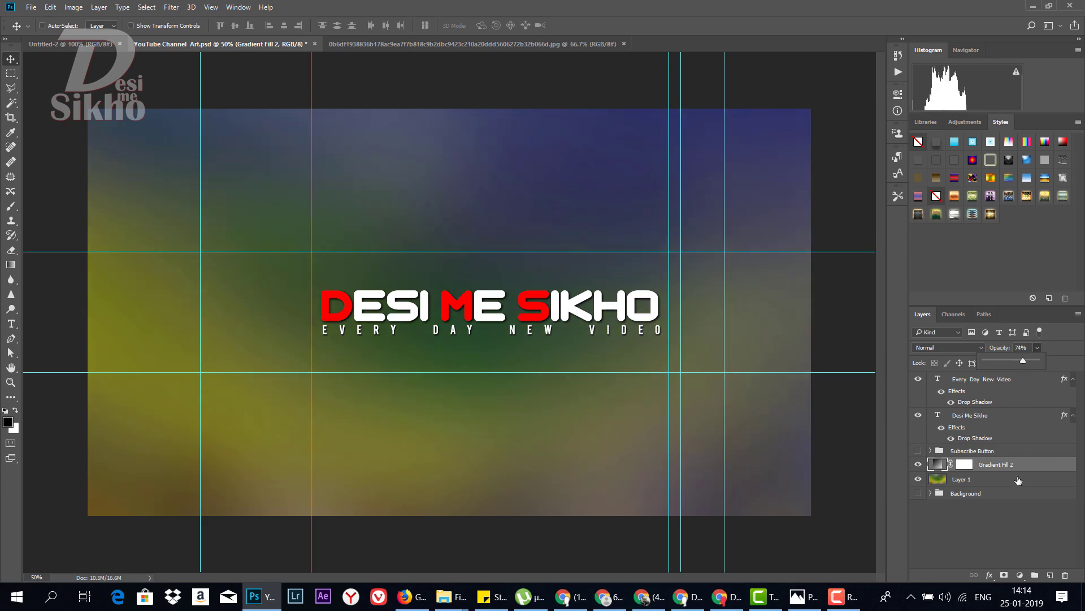
{"action": "left_click", "coordinate": [995, 526]}
{"action": "scroll", "coordinate": [593, 335], "scroll_direction": "up", "scroll_amount": 2}
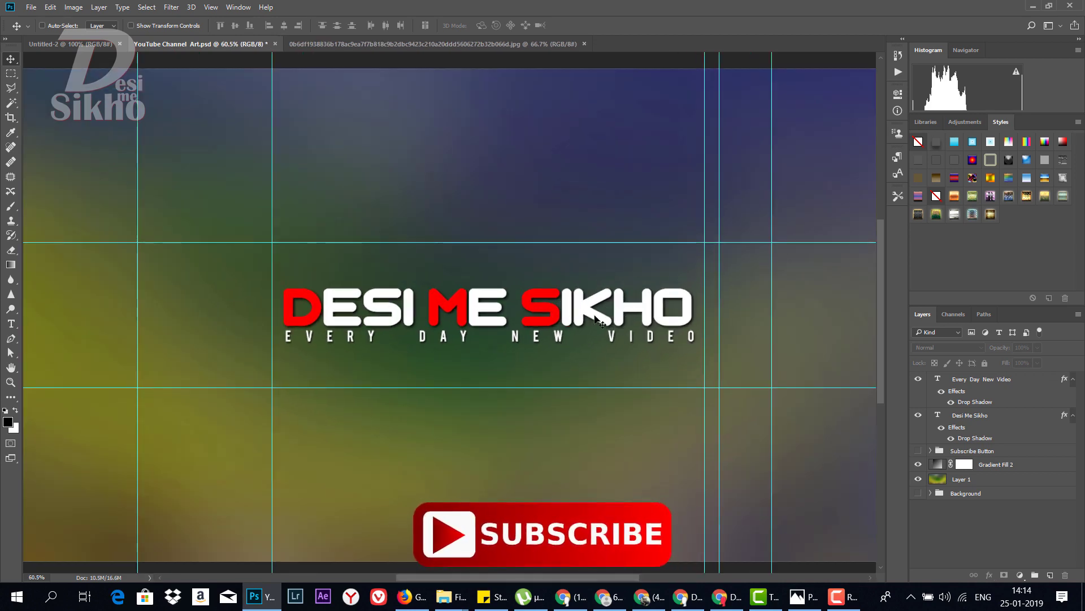
- Move the DESI ME SIKHO title up, then settle it just above the EVERY DAY NEW VIDEO tagline
{"action": "left_click", "coordinate": [600, 322], "text": "ctrl"}
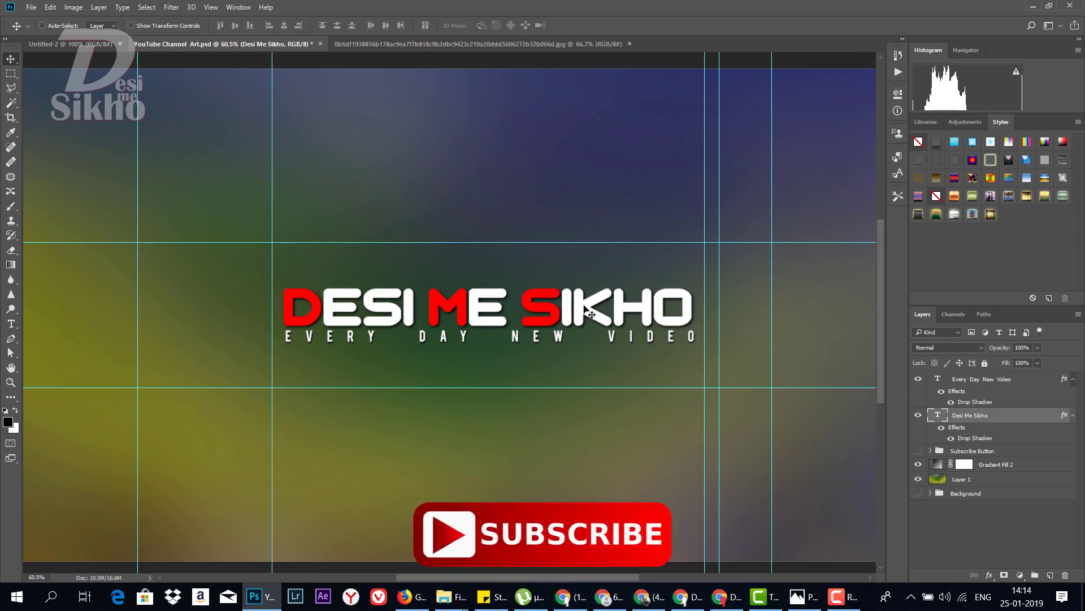
{"action": "left_click_drag", "start_coordinate": [693, 355], "coordinate": [588, 283]}
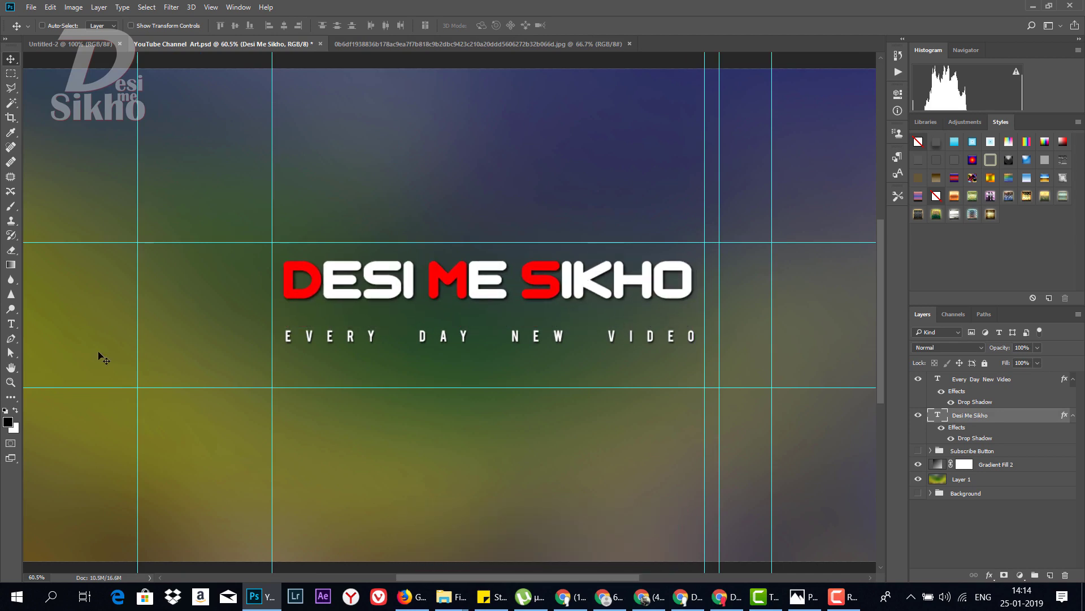
{"action": "left_click_drag", "start_coordinate": [575, 307], "coordinate": [547, 348]}
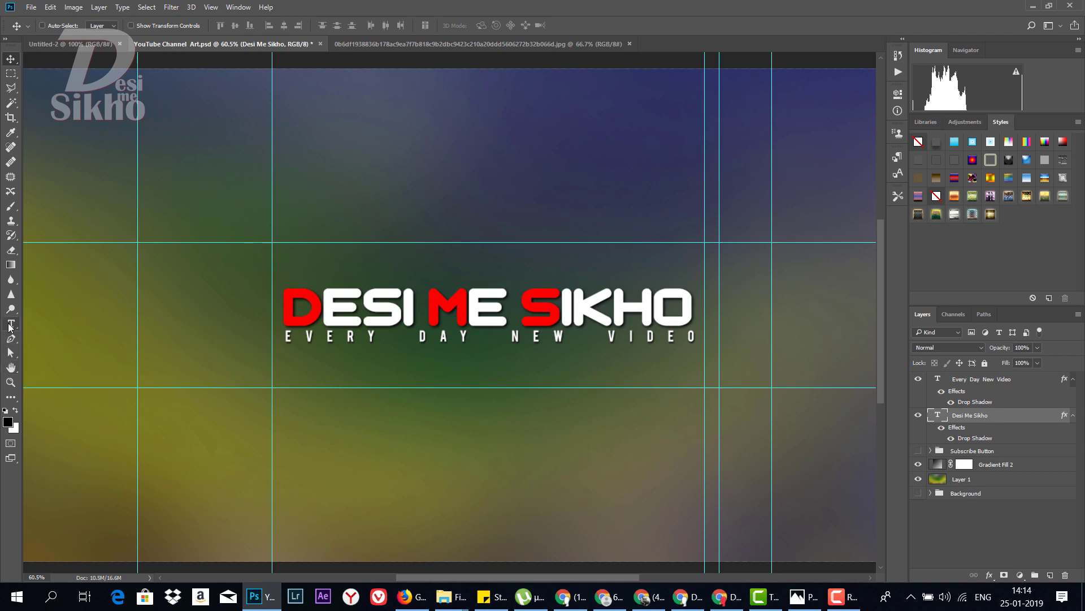
- Add an empty Layer 2 directly above the EVERY DAY NEW VIDEO tagline layer
{"action": "left_click", "coordinate": [11, 397]}
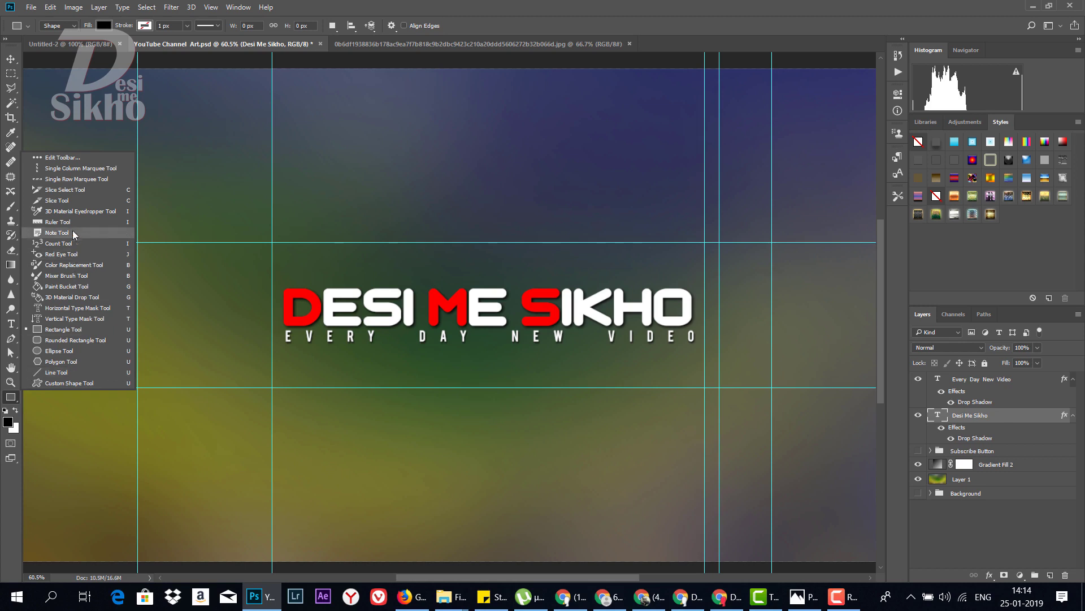
{"action": "left_click", "coordinate": [537, 16]}
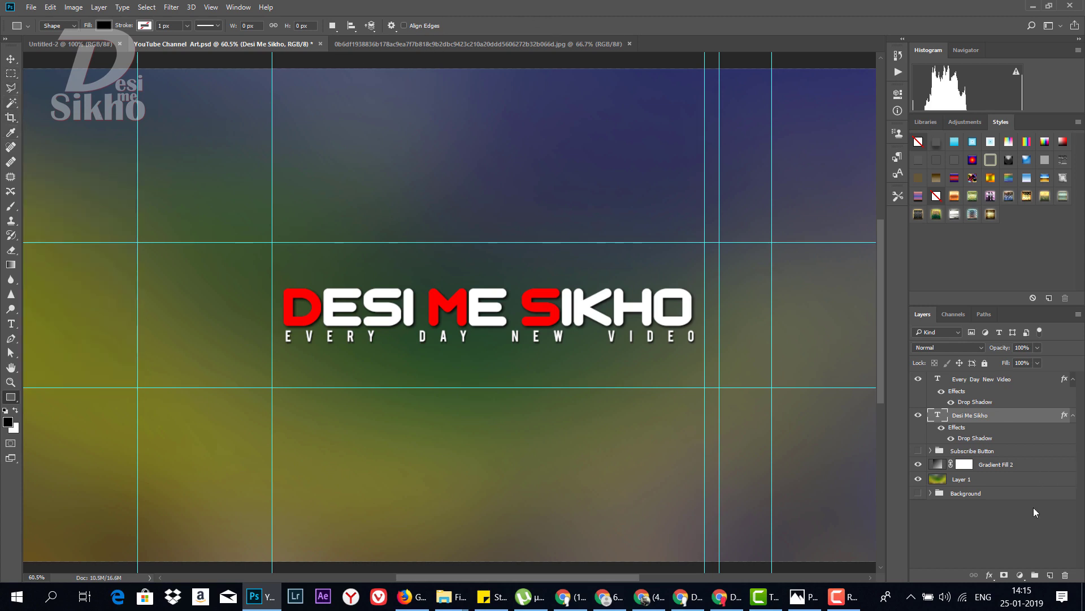
{"action": "left_click", "coordinate": [1018, 386]}
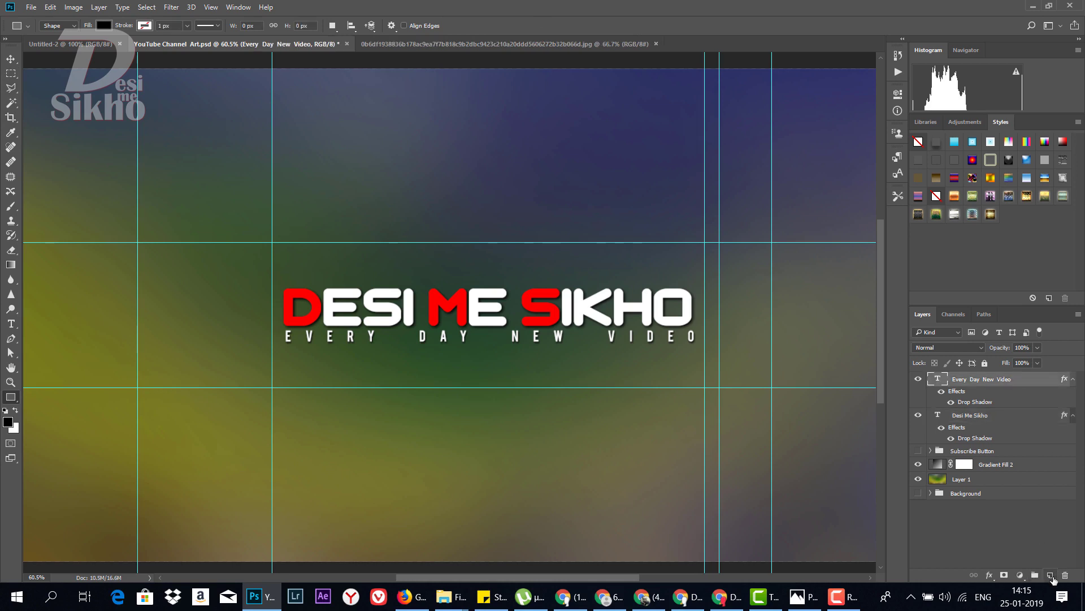
{"action": "left_click", "coordinate": [1050, 576]}
- Fill a rectangular strip under the tagline with white on Layer 2
{"action": "left_click", "coordinate": [11, 74]}
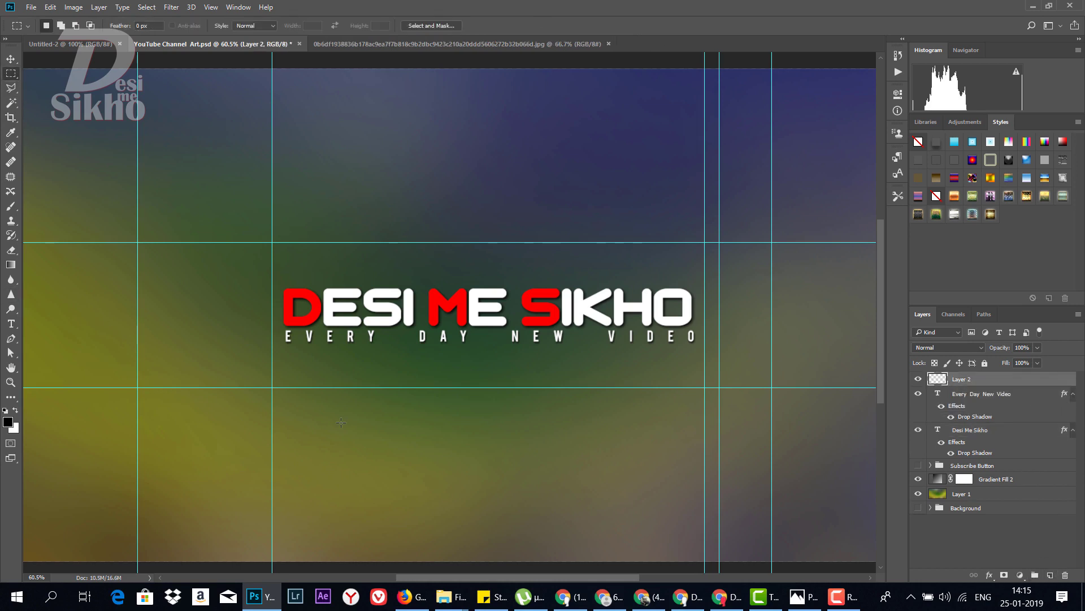
{"action": "left_click_drag", "start_coordinate": [281, 347], "coordinate": [691, 357]}
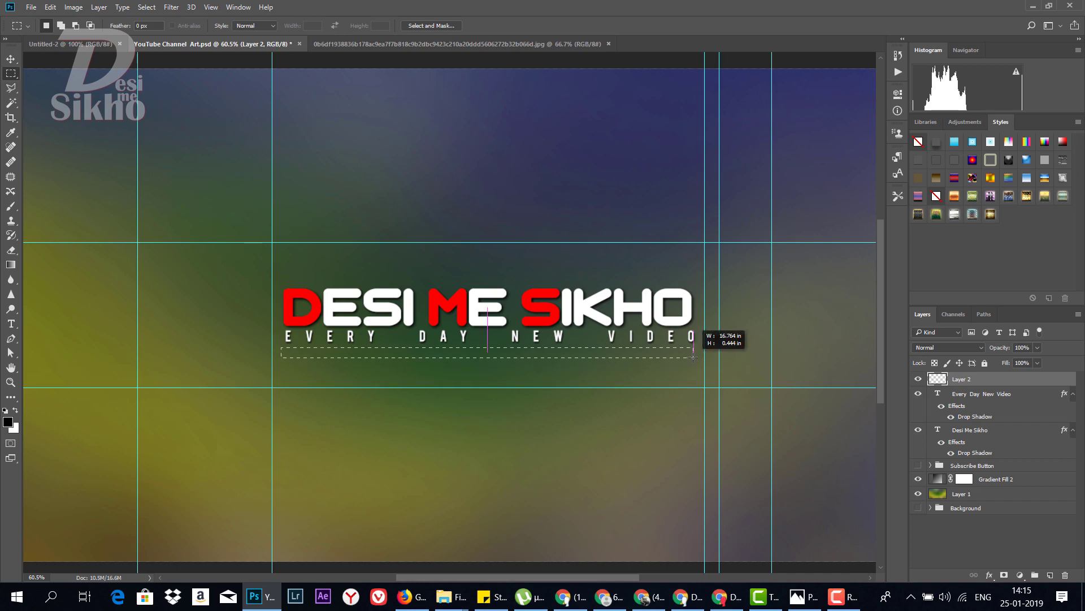
{"action": "left_click_drag", "start_coordinate": [691, 357], "coordinate": [696, 357]}
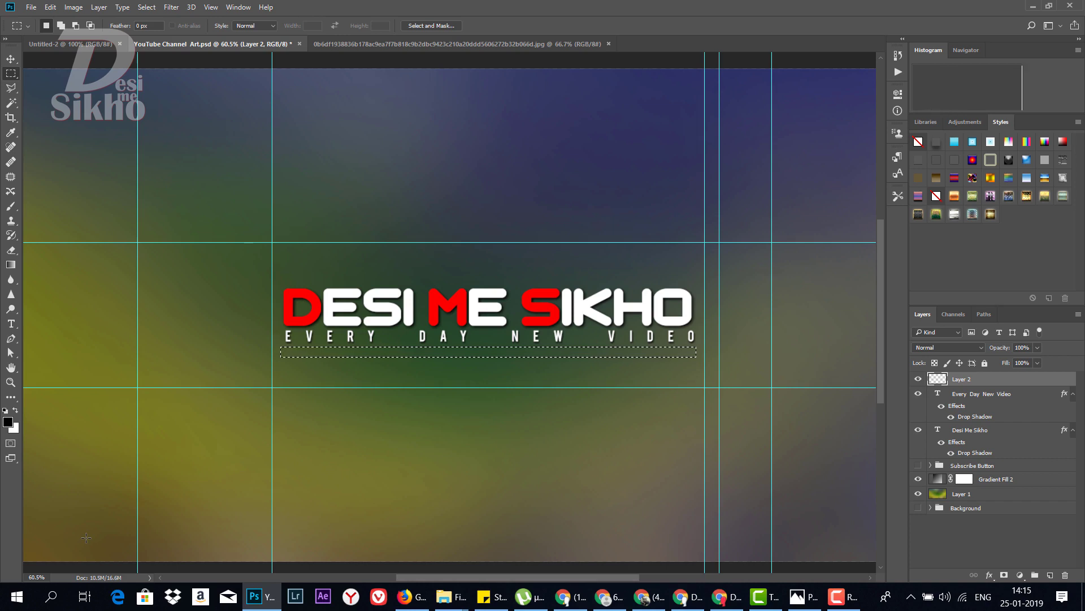
{"action": "key", "text": "ctrl+BackSpace"}
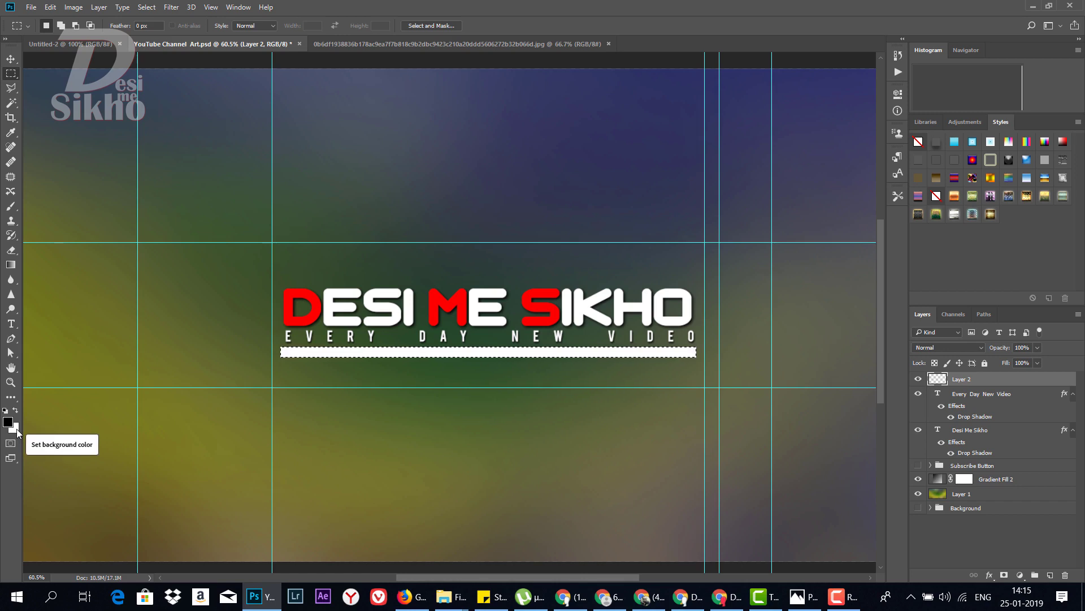
{"action": "key", "text": "ctrl+d"}
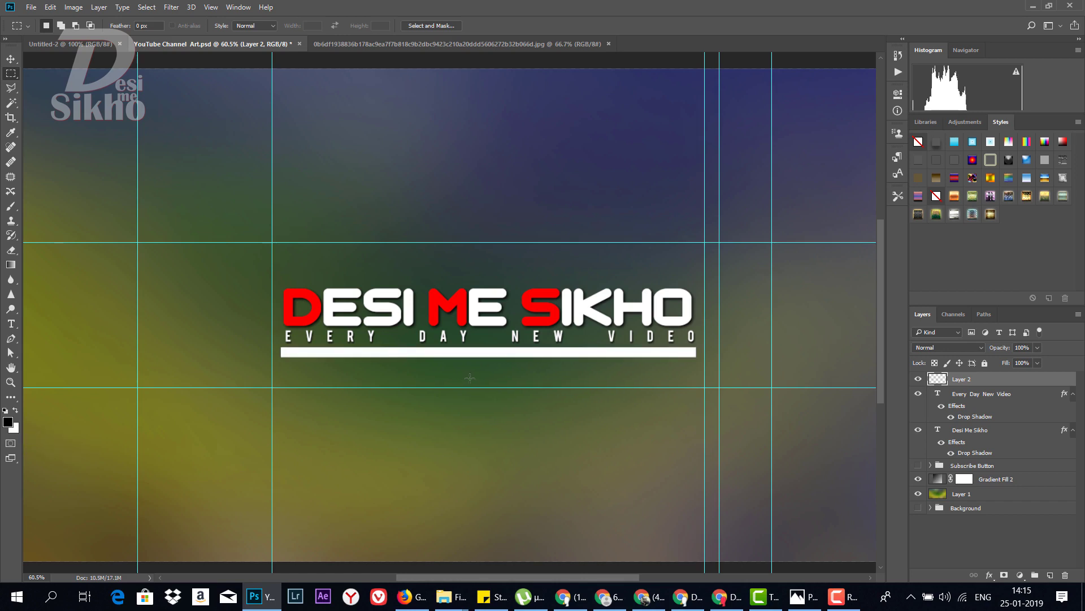
{"action": "left_click", "coordinate": [918, 379]}
- Free-transform the white bar into a thin line beneath the tagline
{"action": "key", "text": "ctrl+t"}
{"action": "scroll", "coordinate": [522, 362], "scroll_direction": "up", "scroll_amount": 2}
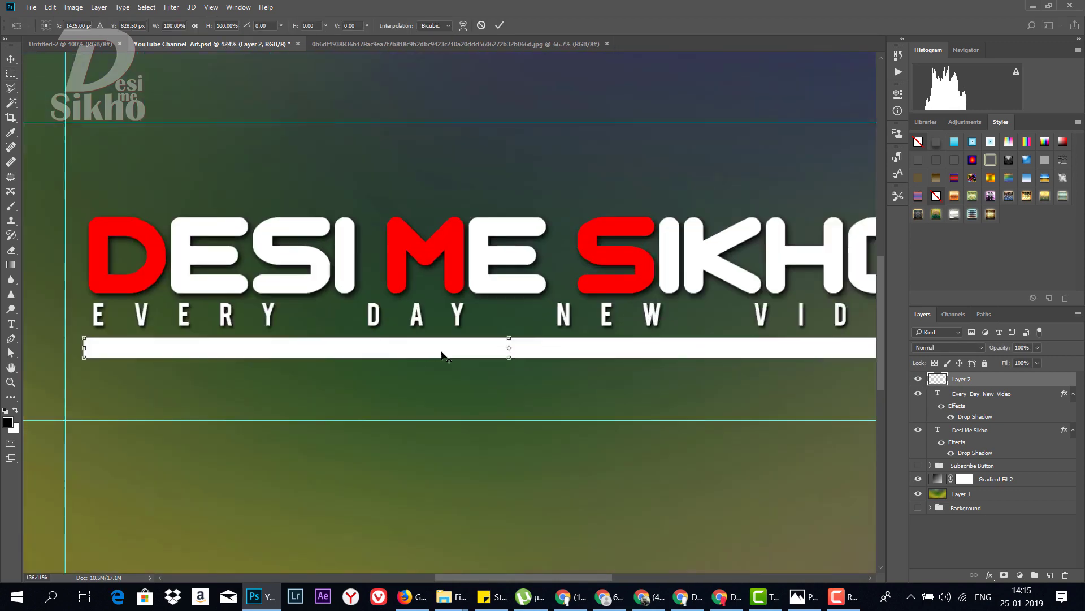
{"action": "scroll", "coordinate": [522, 360], "scroll_direction": "up", "scroll_amount": 1}
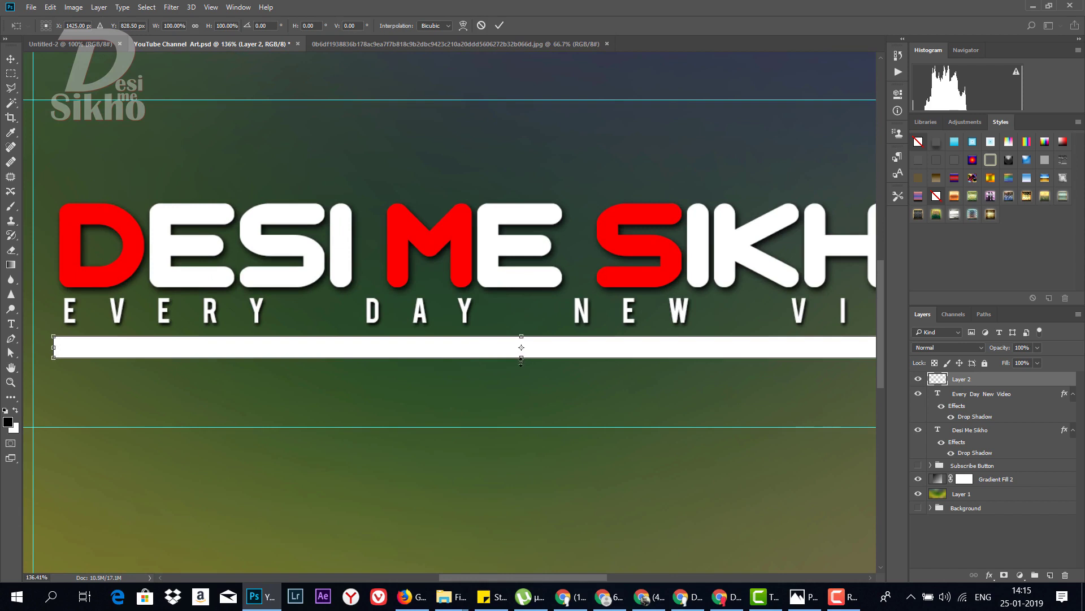
{"action": "left_click_drag", "start_coordinate": [521, 360], "coordinate": [521, 339]}
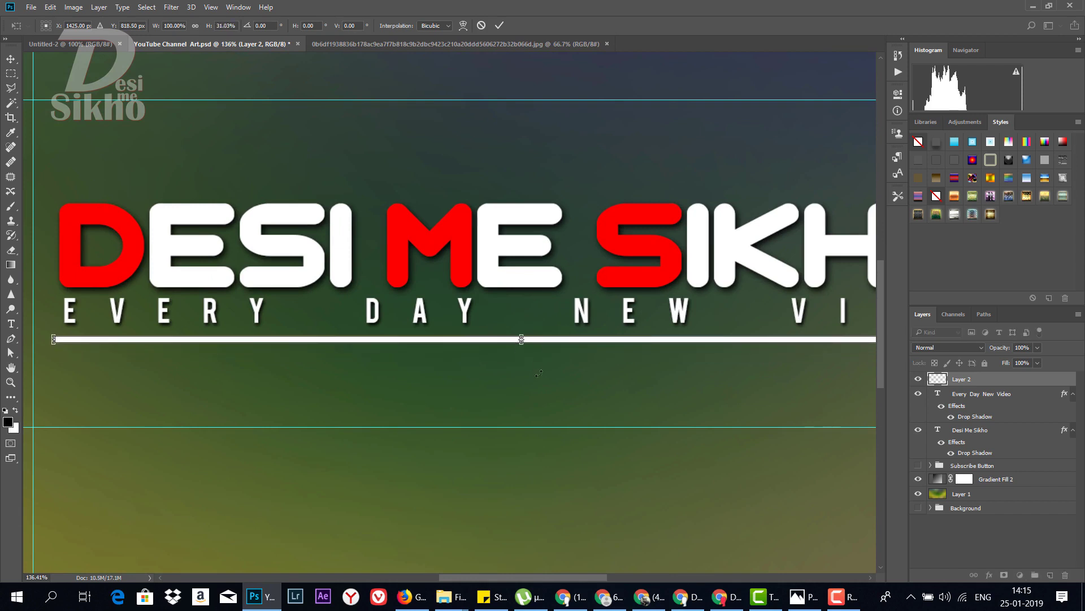
{"action": "key", "text": "Return"}
{"action": "scroll", "coordinate": [543, 374], "scroll_direction": "down", "scroll_amount": 2}
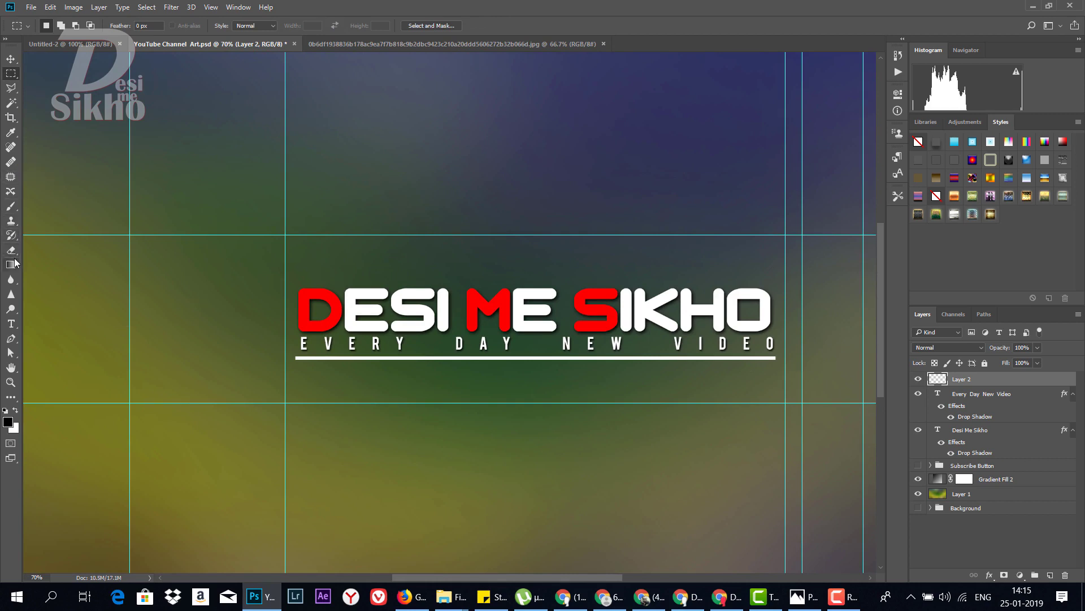
- Set up a Soft Round eraser with 71% opacity, 71% flow and size 400
{"action": "left_click_drag", "start_coordinate": [15, 256], "coordinate": [51, 249]}
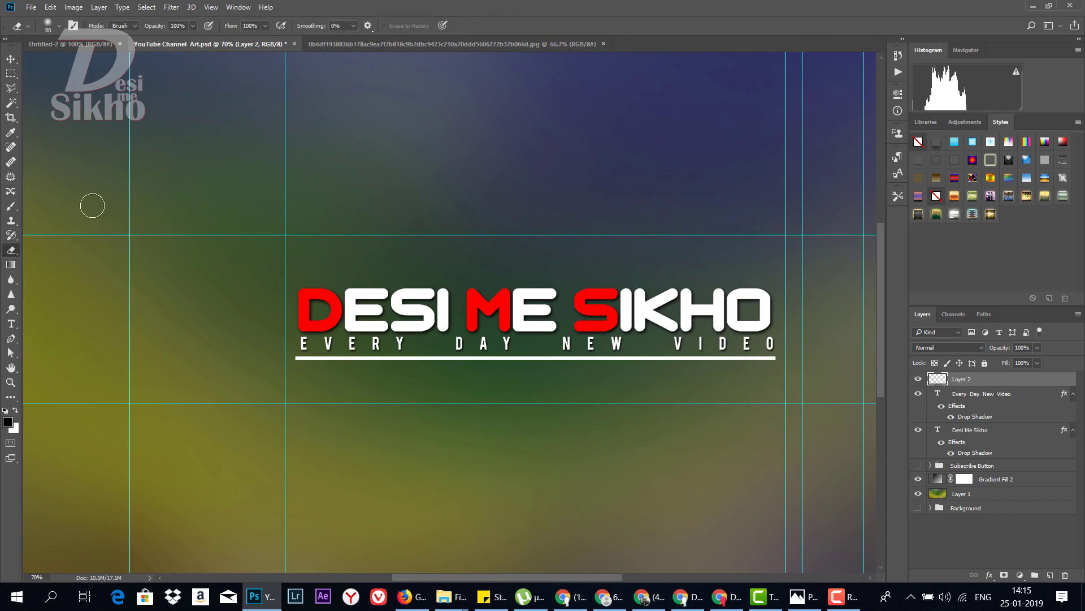
{"action": "left_click", "coordinate": [60, 26]}
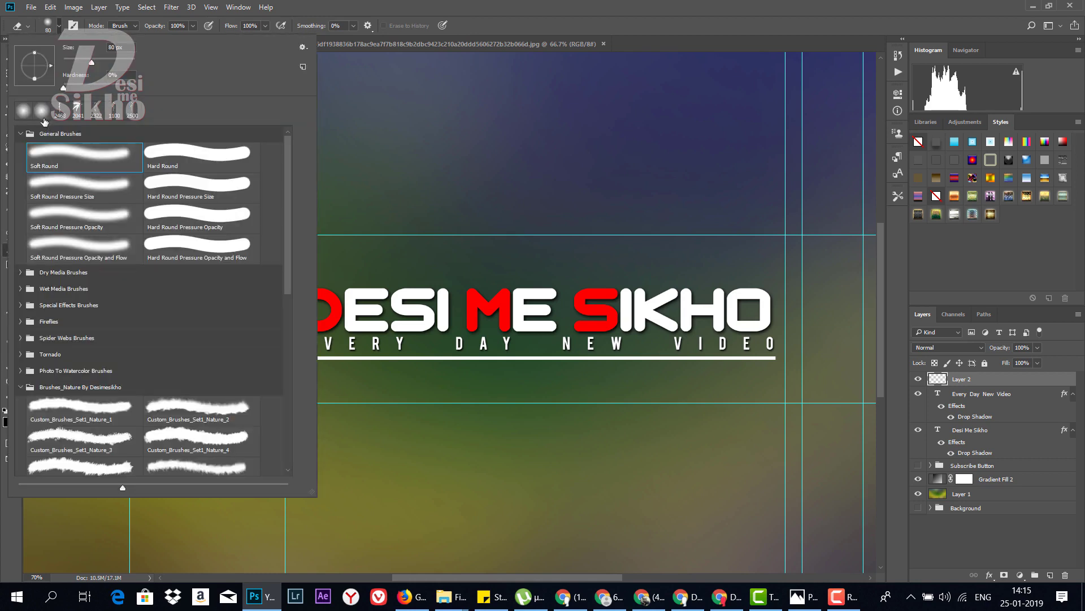
{"action": "left_click", "coordinate": [349, 8]}
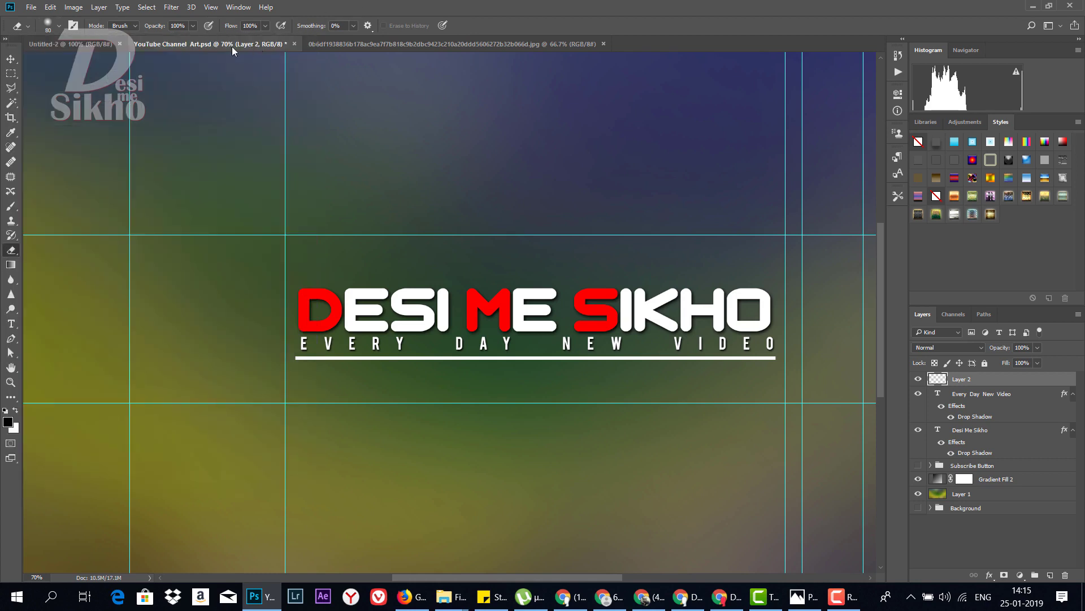
{"action": "left_click", "coordinate": [192, 26]}
{"action": "left_click_drag", "start_coordinate": [177, 45], "coordinate": [178, 45]}
{"action": "left_click", "coordinate": [265, 26]}
{"action": "left_click_drag", "start_coordinate": [246, 42], "coordinate": [250, 43]}
{"action": "key", "text": "bracketright"}
{"action": "key", "text": "bracketright"}
{"action": "key", "text": "bracketright"}
{"action": "key", "text": "bracketright"}
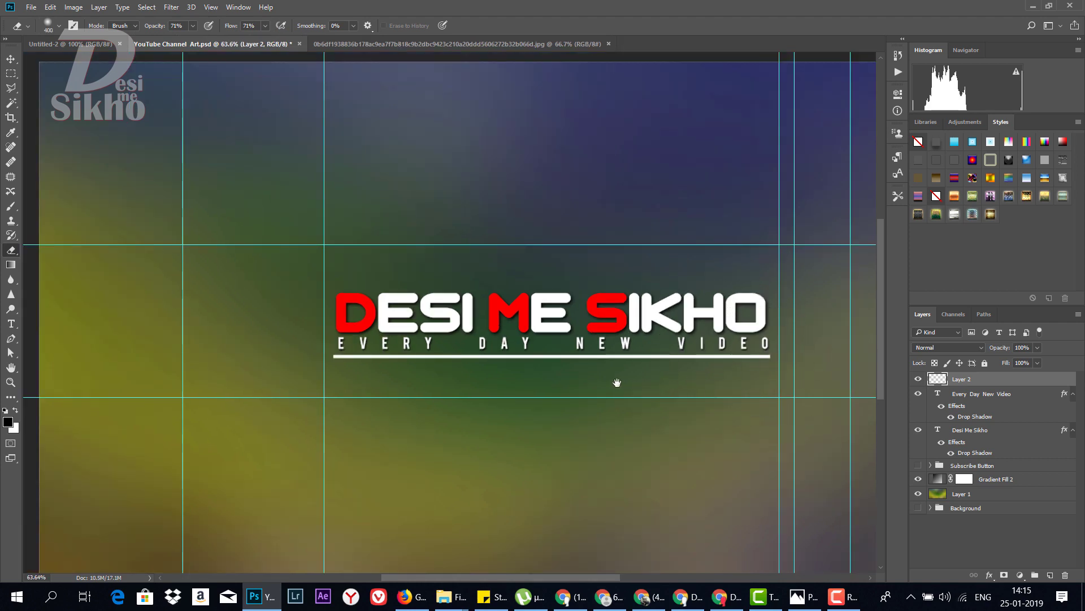
- Erase the white line's left end so it fades out softly
{"action": "scroll", "coordinate": [651, 391], "scroll_direction": "down", "scroll_amount": 1}
{"action": "left_click_drag", "start_coordinate": [651, 390], "coordinate": [644, 391]}
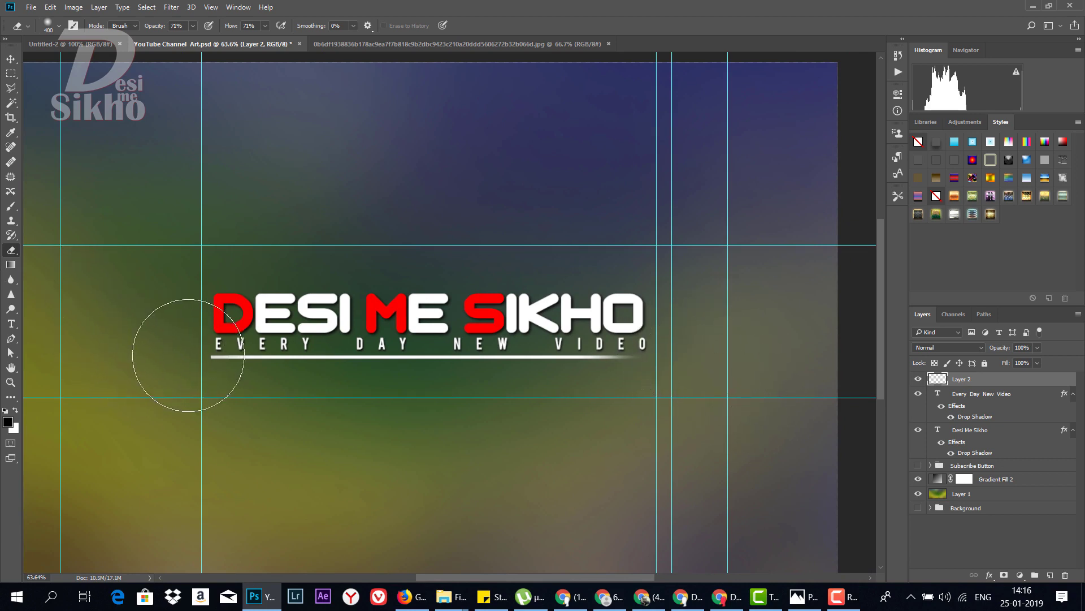
{"action": "mouse_move", "coordinate": [146, 358]}
{"action": "left_mouse_down"}
{"action": "mouse_move", "coordinate": [158, 371]}
{"action": "mouse_move", "coordinate": [169, 339]}
{"action": "left_mouse_up"}
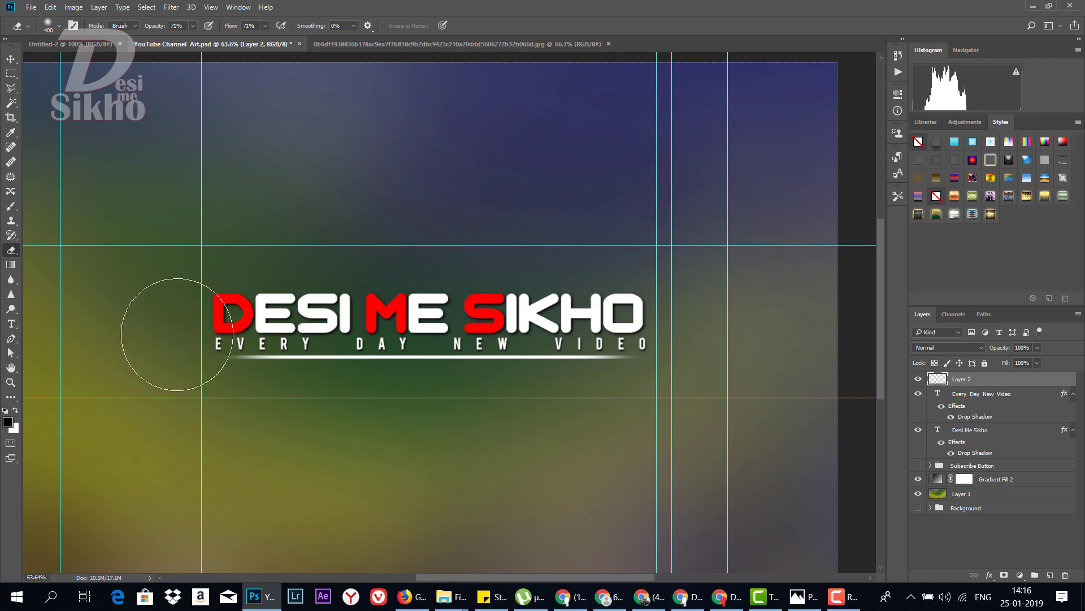
{"action": "left_click_drag", "start_coordinate": [129, 375], "coordinate": [185, 342]}
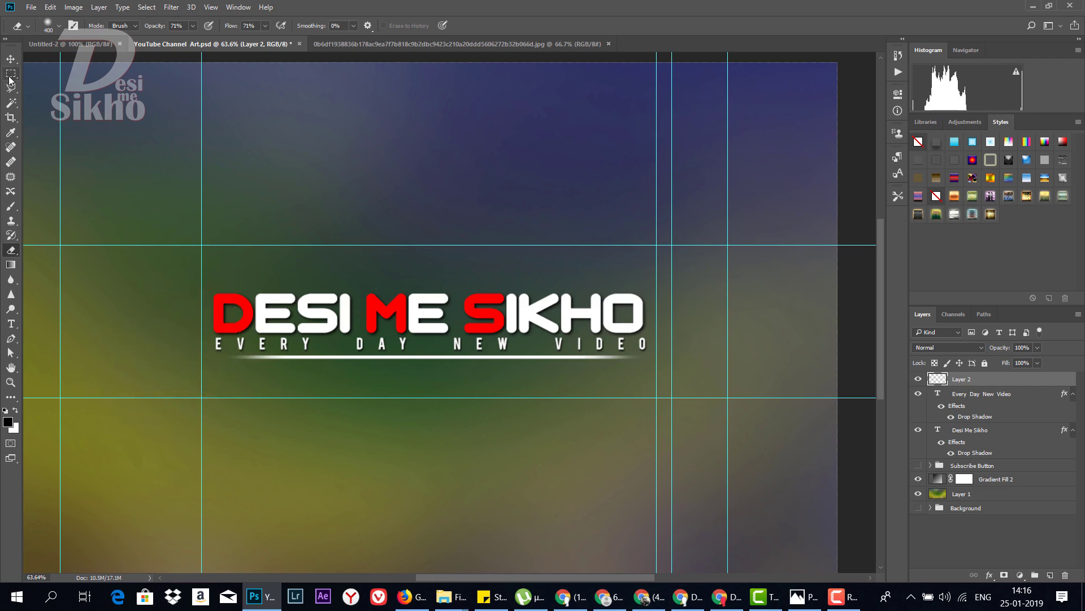
{"action": "left_click", "coordinate": [11, 58]}
{"action": "left_click_drag", "start_coordinate": [431, 394], "coordinate": [478, 412]}
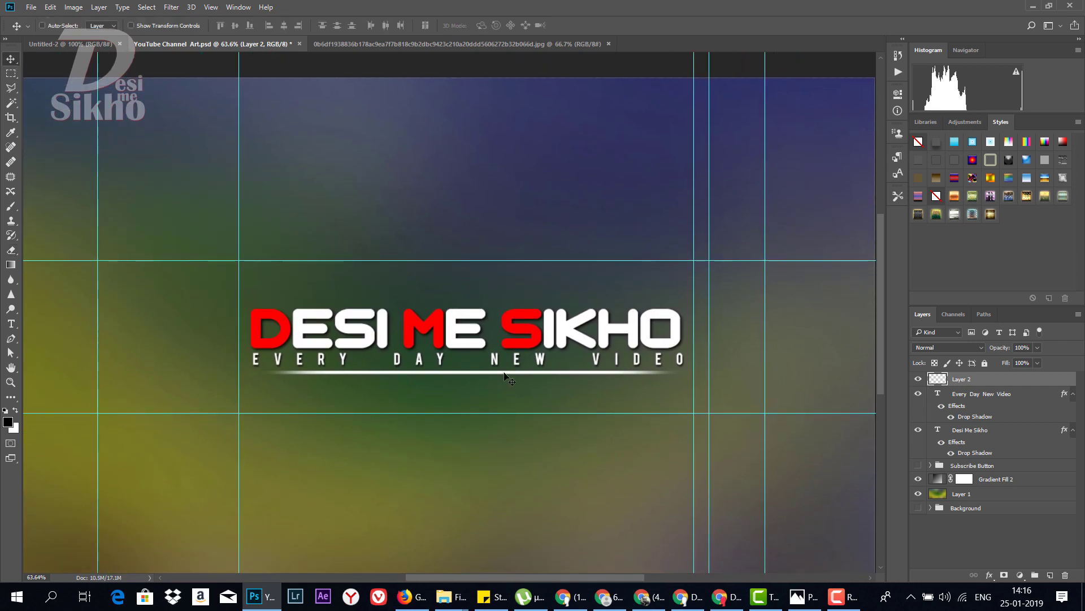
- Duplicate the faded line as Layer 2 copy above the DESI ME SIKHO title
{"action": "left_click_drag", "start_coordinate": [505, 373], "coordinate": [506, 296]}
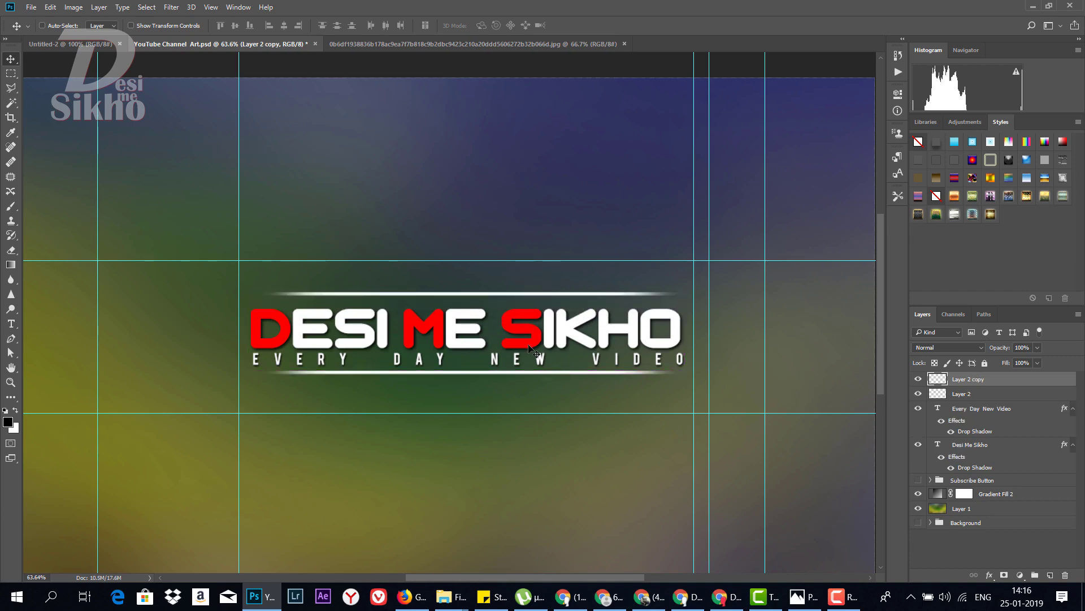
{"action": "scroll", "coordinate": [531, 351], "scroll_direction": "up", "scroll_amount": 2}
{"action": "scroll", "coordinate": [545, 325], "scroll_direction": "up", "scroll_amount": 2}
{"action": "scroll", "coordinate": [476, 314], "scroll_direction": "up", "scroll_amount": 2}
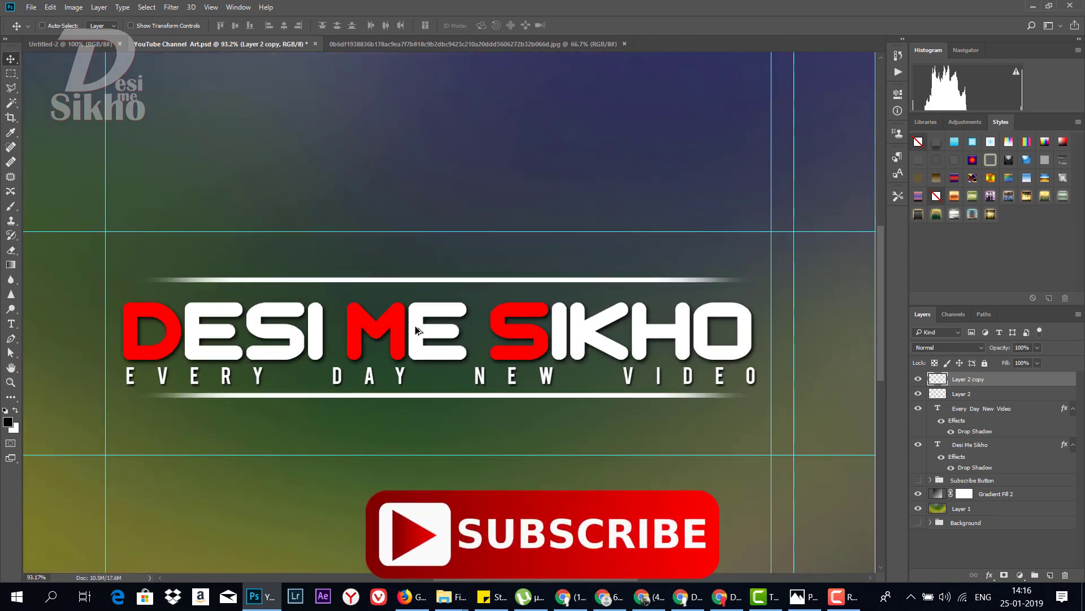
{"action": "scroll", "coordinate": [422, 333], "scroll_direction": "up", "scroll_amount": 2}
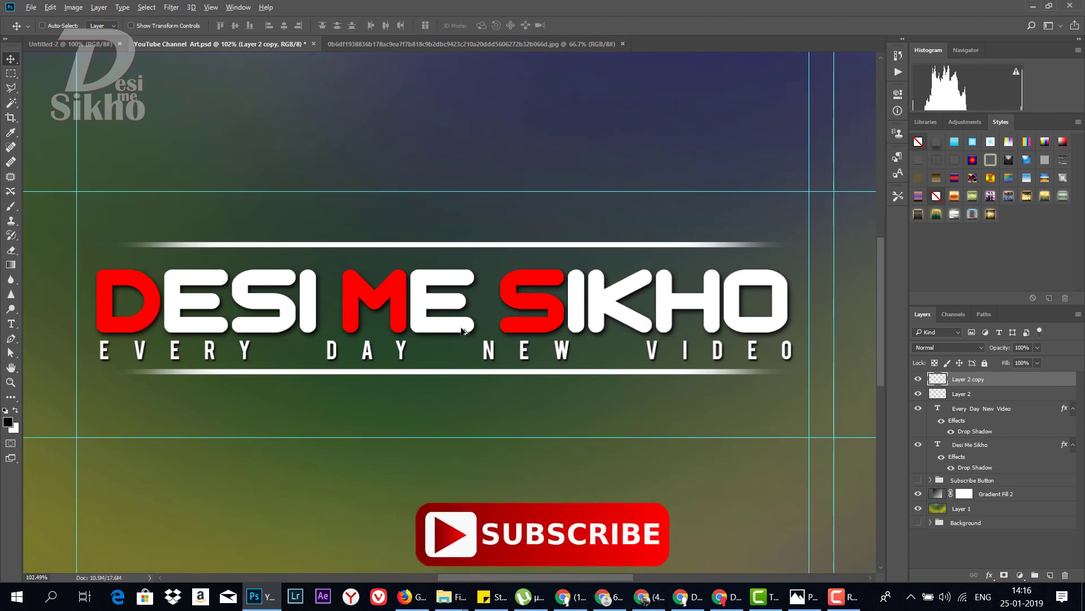
{"action": "scroll", "coordinate": [462, 331], "scroll_direction": "up", "scroll_amount": 1}
{"action": "scroll", "coordinate": [475, 337], "scroll_direction": "down", "scroll_amount": 1}
{"action": "scroll", "coordinate": [486, 339], "scroll_direction": "down", "scroll_amount": 2}
{"action": "scroll", "coordinate": [498, 345], "scroll_direction": "down", "scroll_amount": 2}
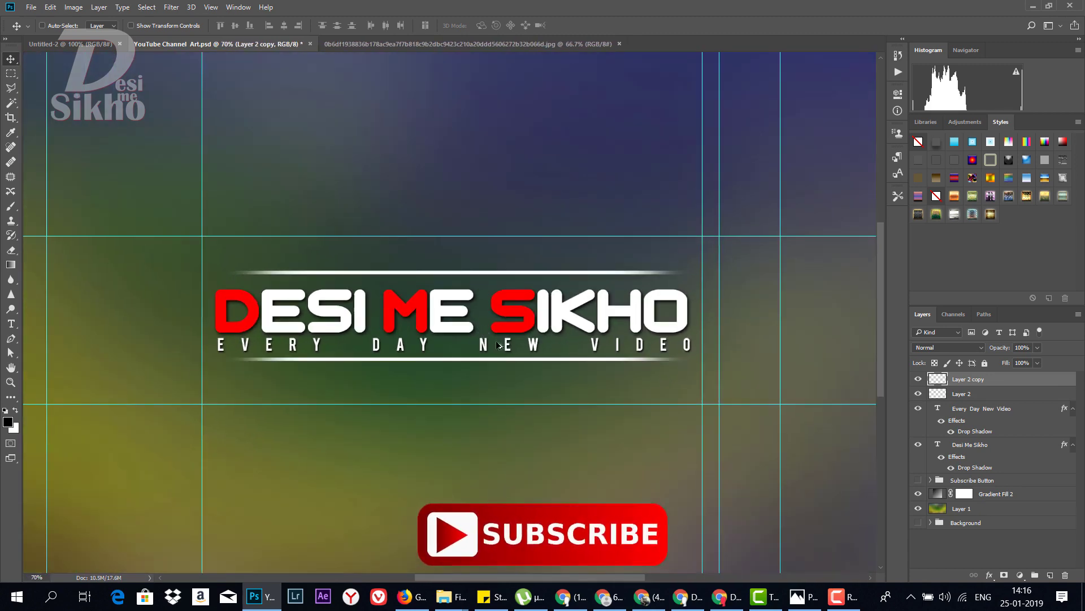